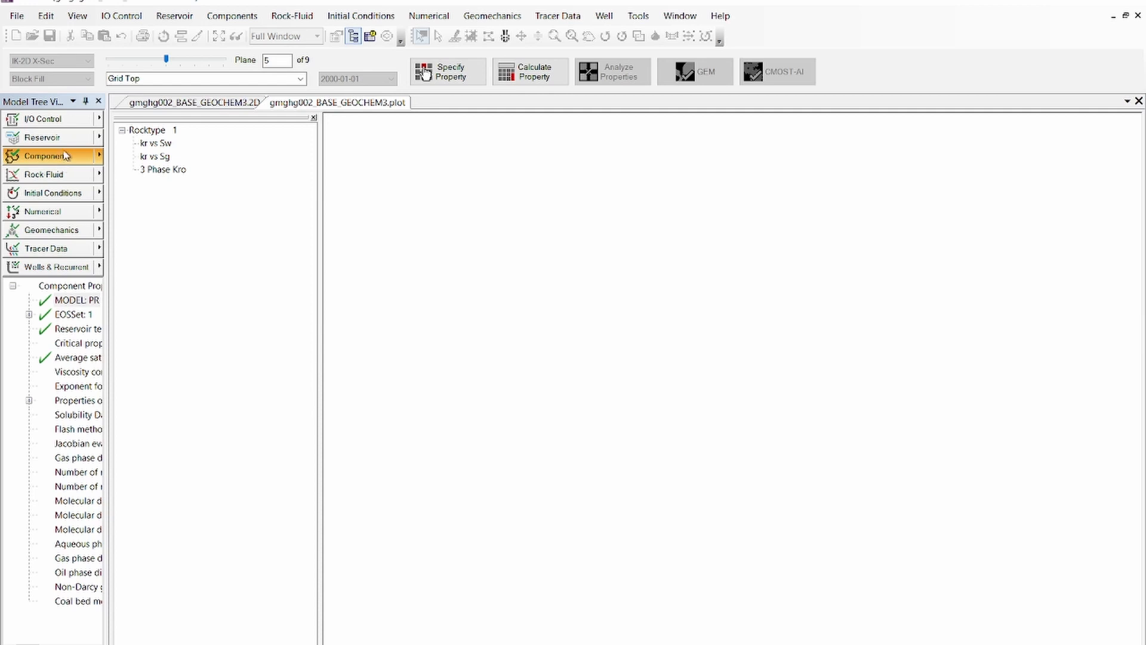
# Start the component Process Wizard with the Add/modify only geochemistry process and proceed to the geochemistry data input
pyautogui.click(98, 158)
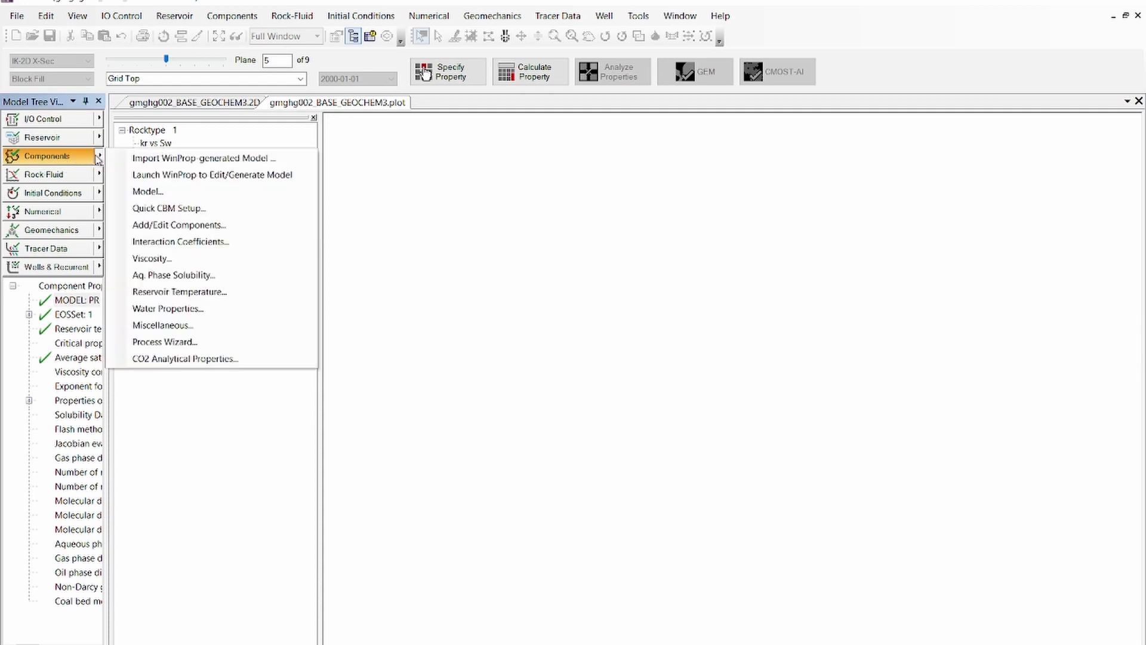
pyautogui.click(179, 344)
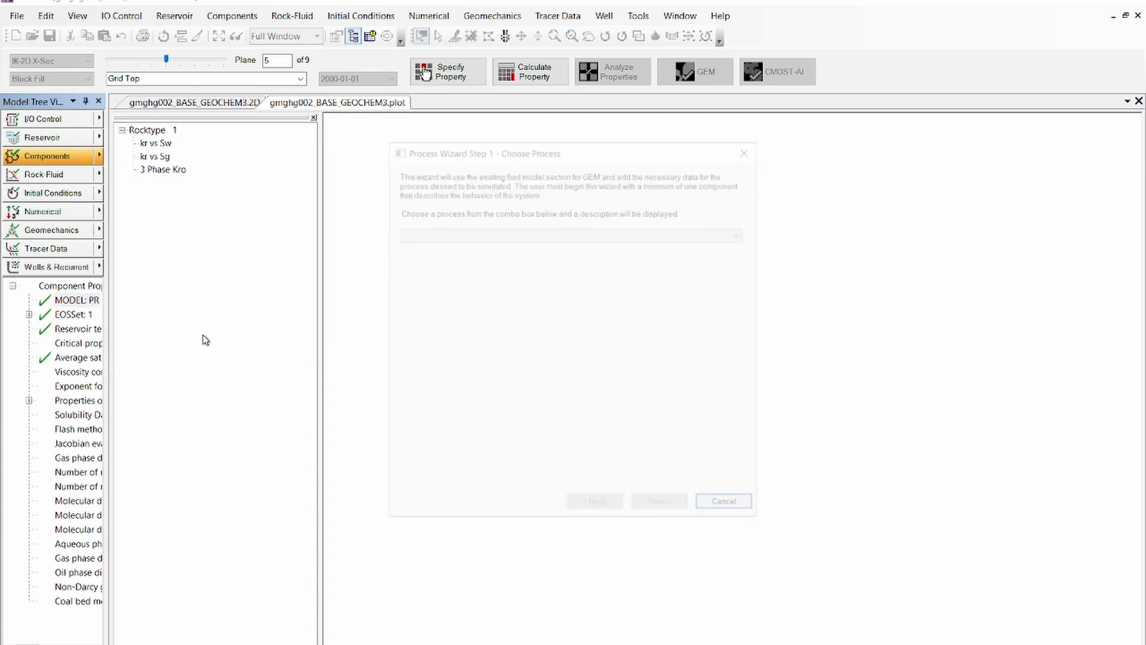
pyautogui.click(467, 233)
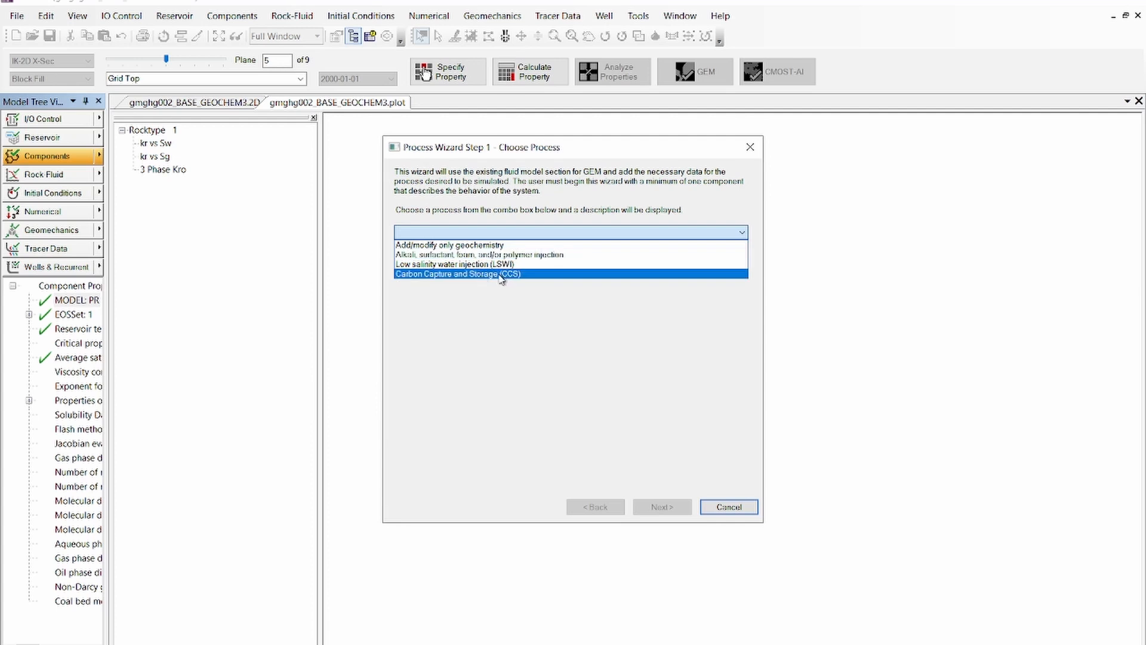
pyautogui.click(481, 246)
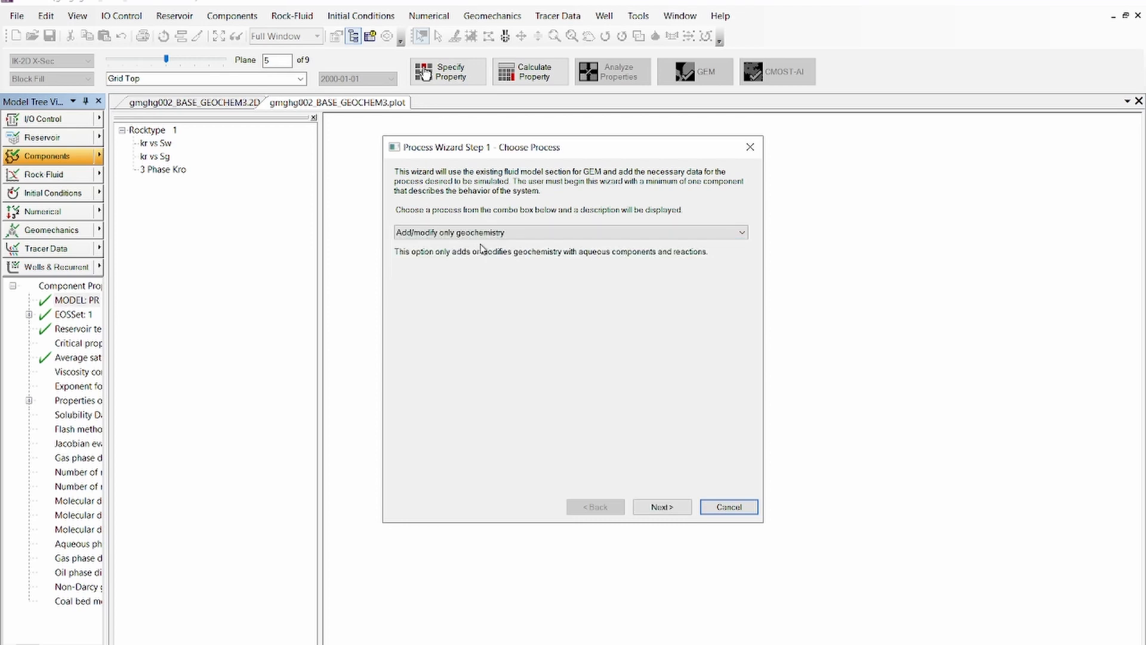
pyautogui.click(661, 507)
pyautogui.moveTo(553, 151); pyautogui.dragTo(443, 154)
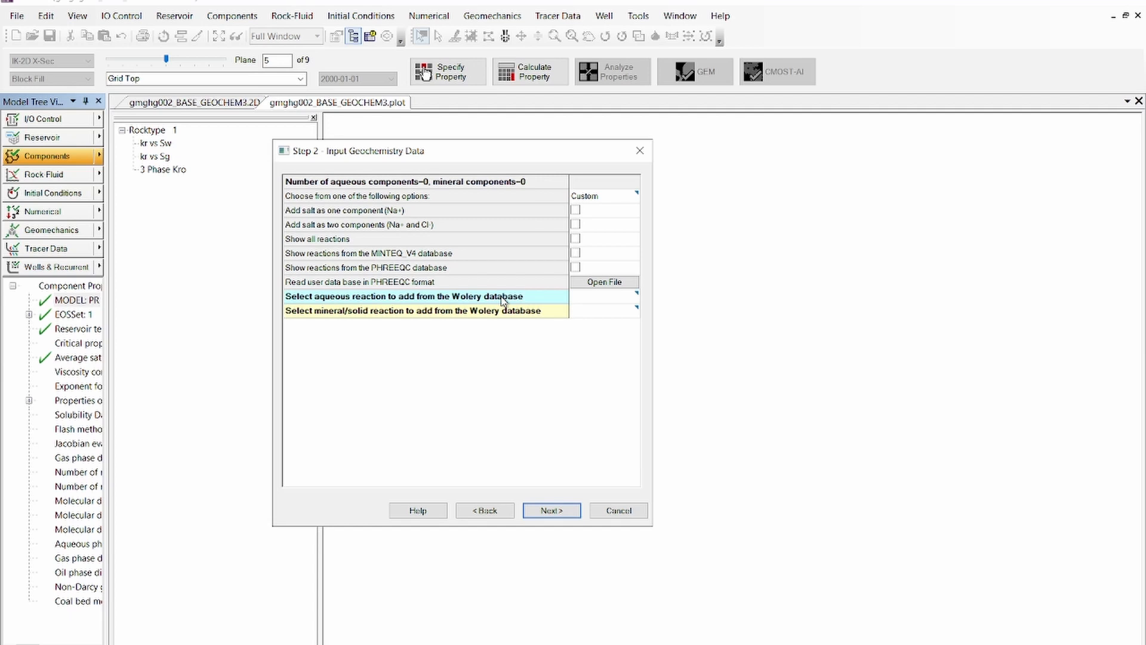
# Add the aqueous reactions CO2 + H2O = (H+) + (HCO3-), (CO3--) + (H+) = (HCO3-), and (H+) + (OH-) = H2O from the Wolery database
pyautogui.click(640, 297)
pyautogui.click(636, 298)
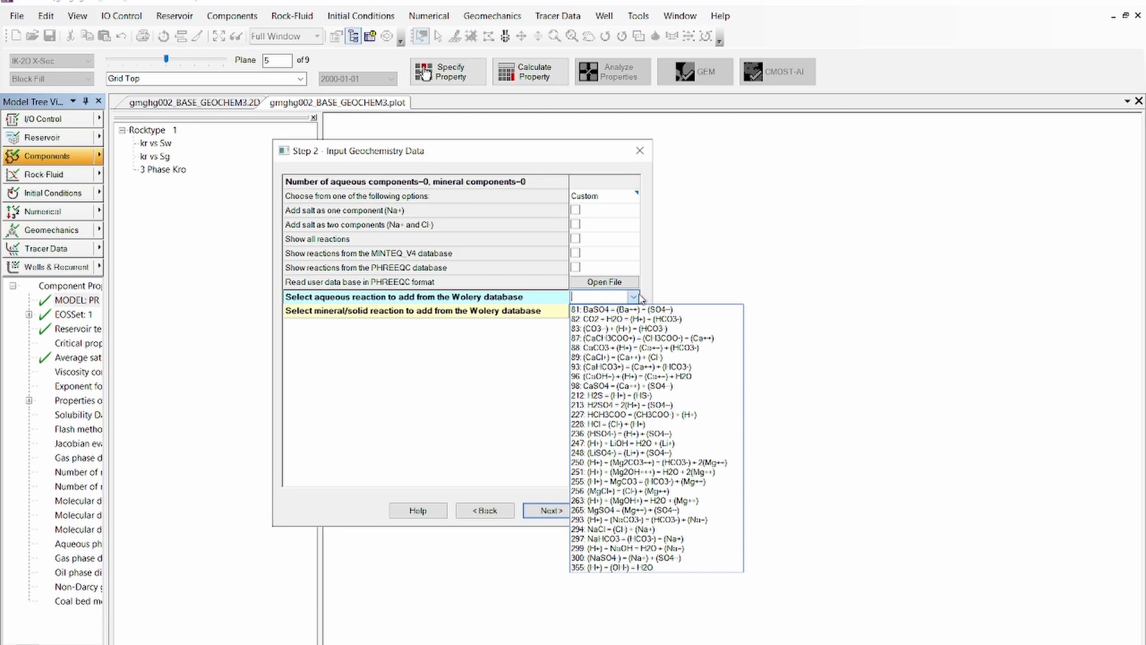
pyautogui.click(633, 319)
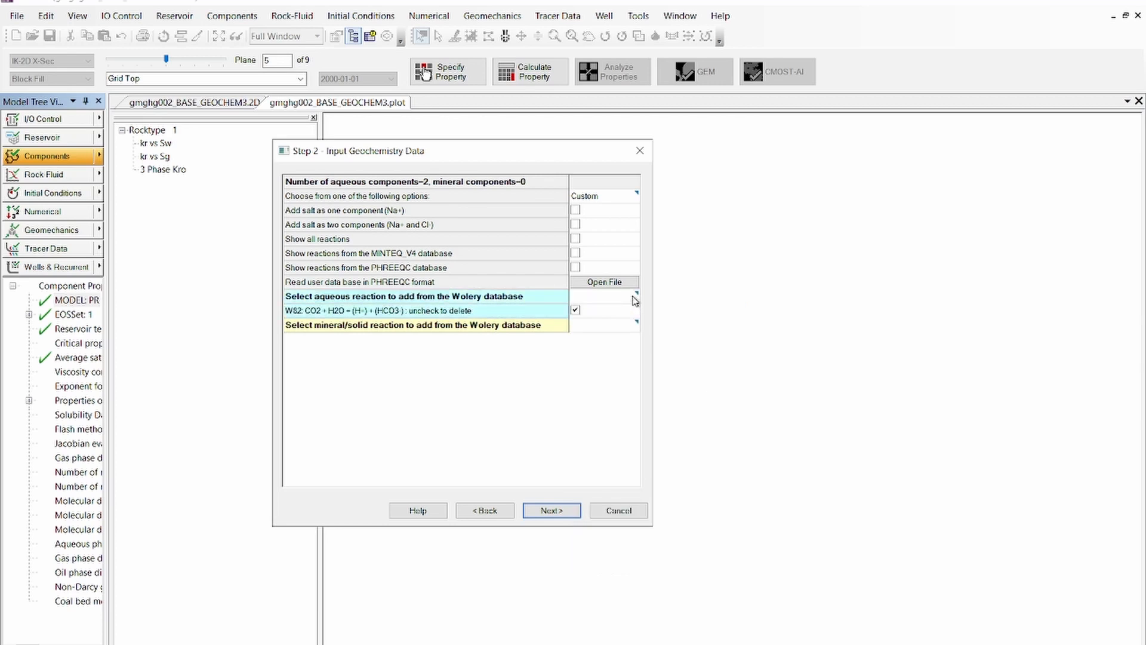
pyautogui.click(634, 299)
pyautogui.click(633, 328)
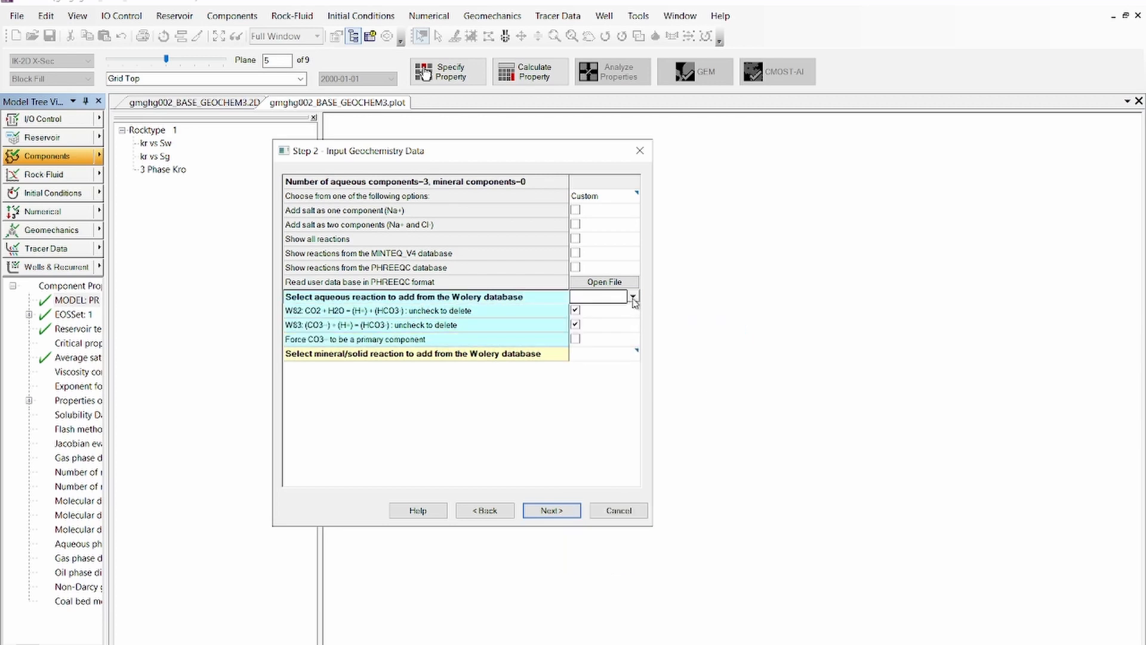
pyautogui.click(633, 298)
pyautogui.click(602, 571)
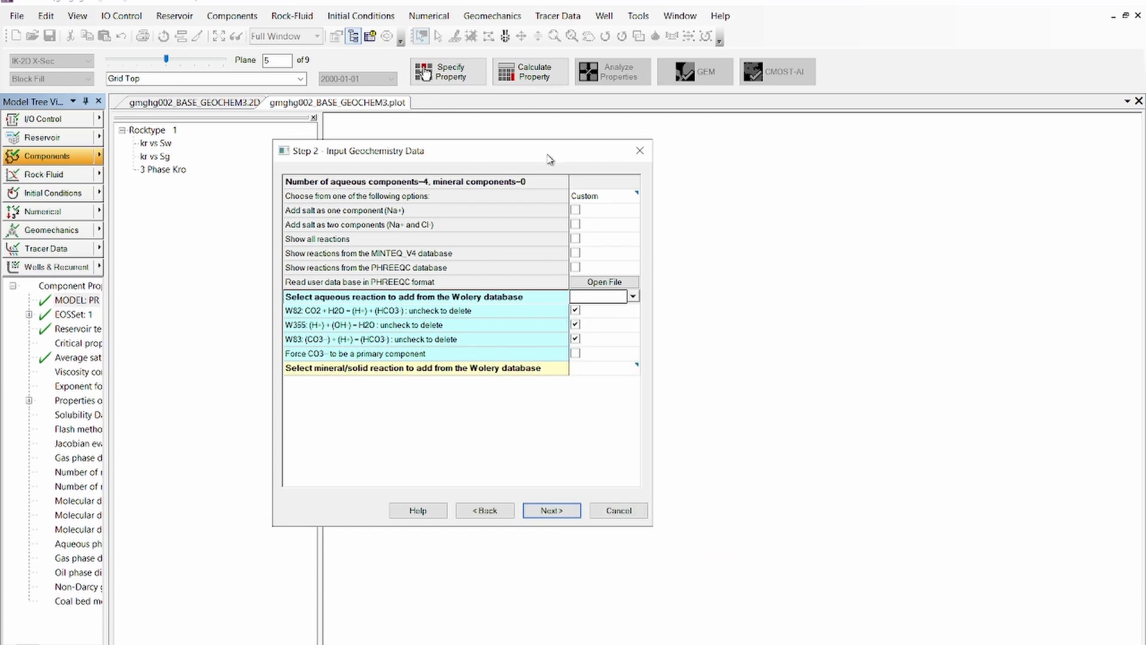
# Add the Calcite (CaCO3) mineral reaction, number 113, from the Wolery database
pyautogui.moveTo(552, 157); pyautogui.dragTo(552, 84)
pyautogui.click(473, 298)
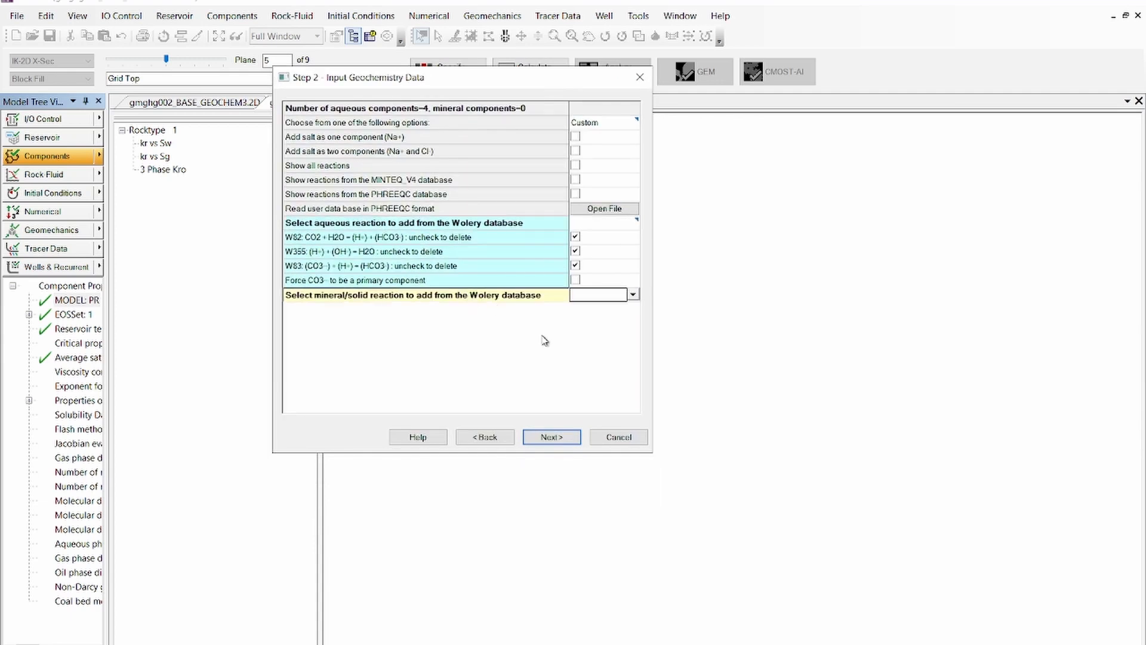
pyautogui.click(633, 295)
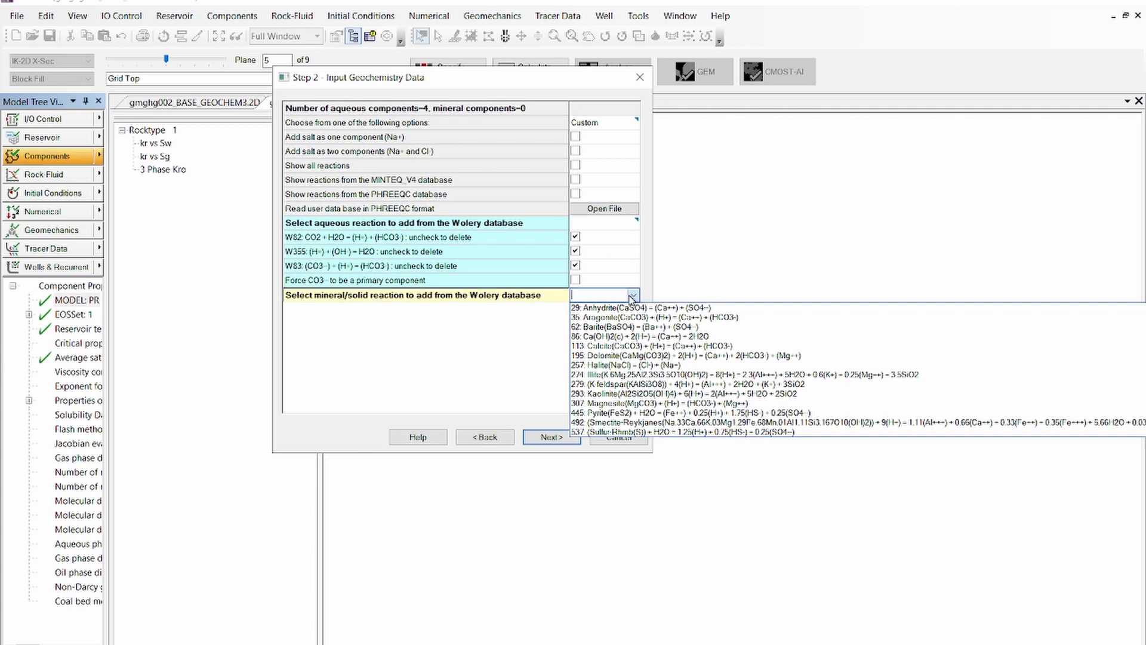
pyautogui.click(637, 346)
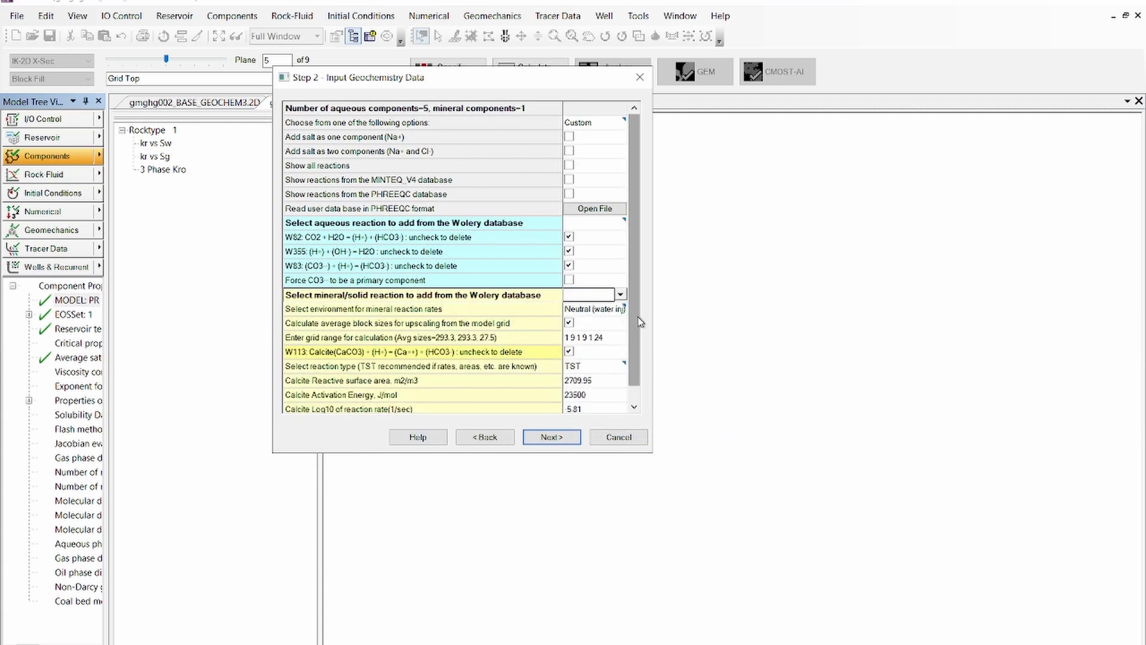
# Add the Kaolinite mineral reaction, number 293, from the Wolery database and enlarge the dialog to show more mineral parameters
pyautogui.scroll(-1, 637, 328)
pyautogui.click(621, 266)
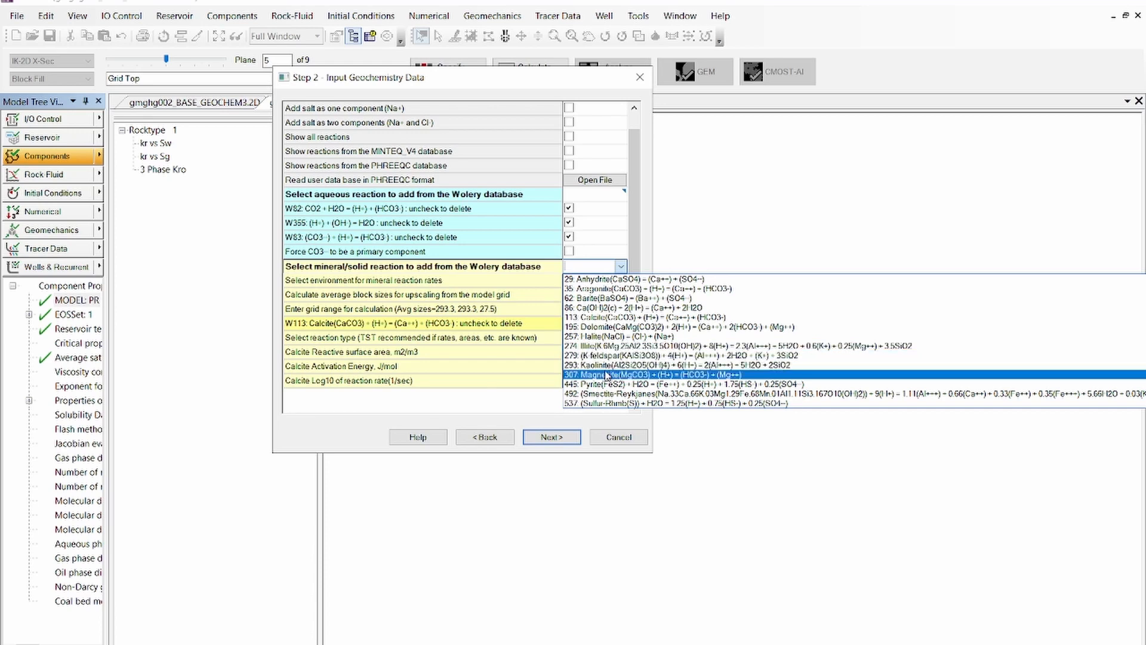
pyautogui.click(606, 365)
pyautogui.scroll(-2, 635, 299)
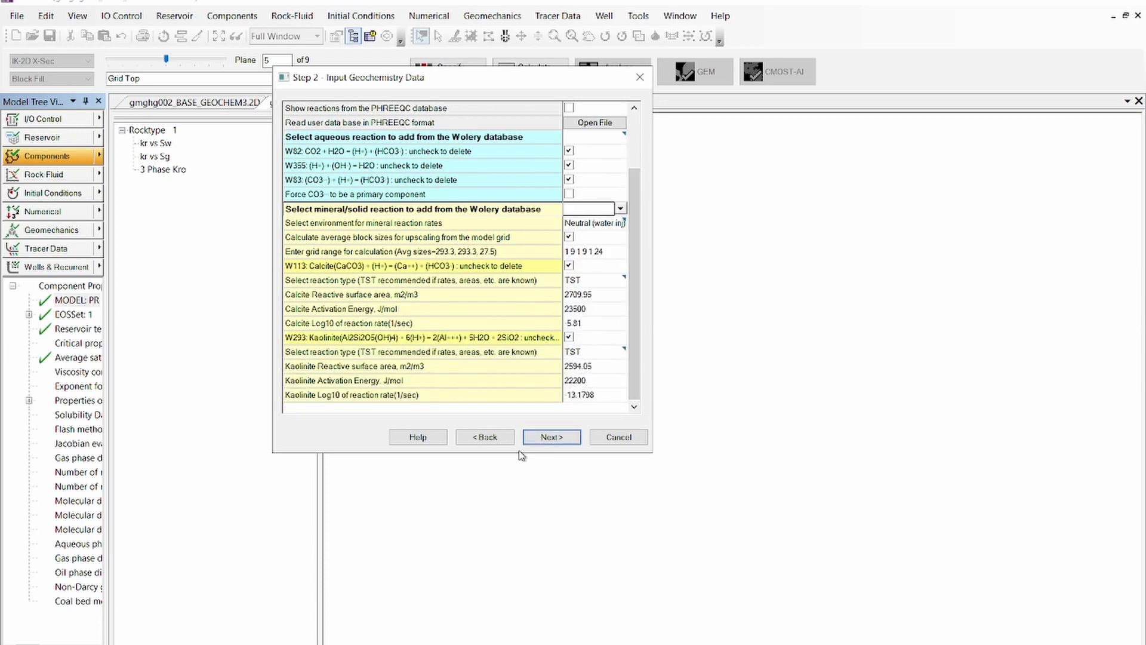
pyautogui.moveTo(519, 452); pyautogui.dragTo(504, 519)
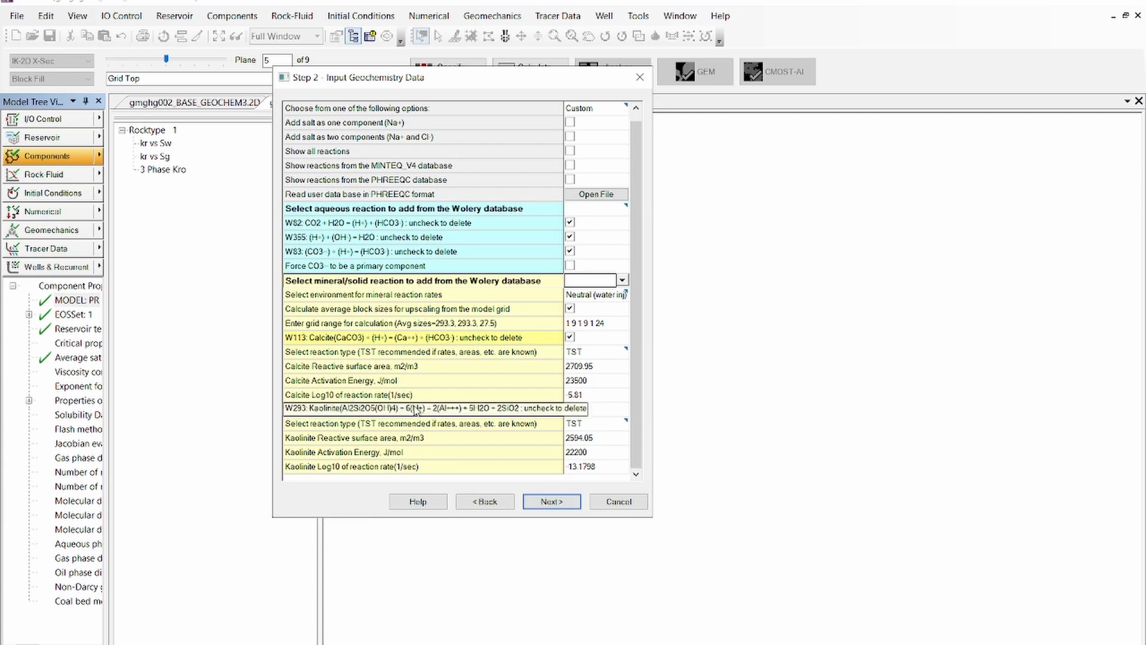
pyautogui.click(577, 382)
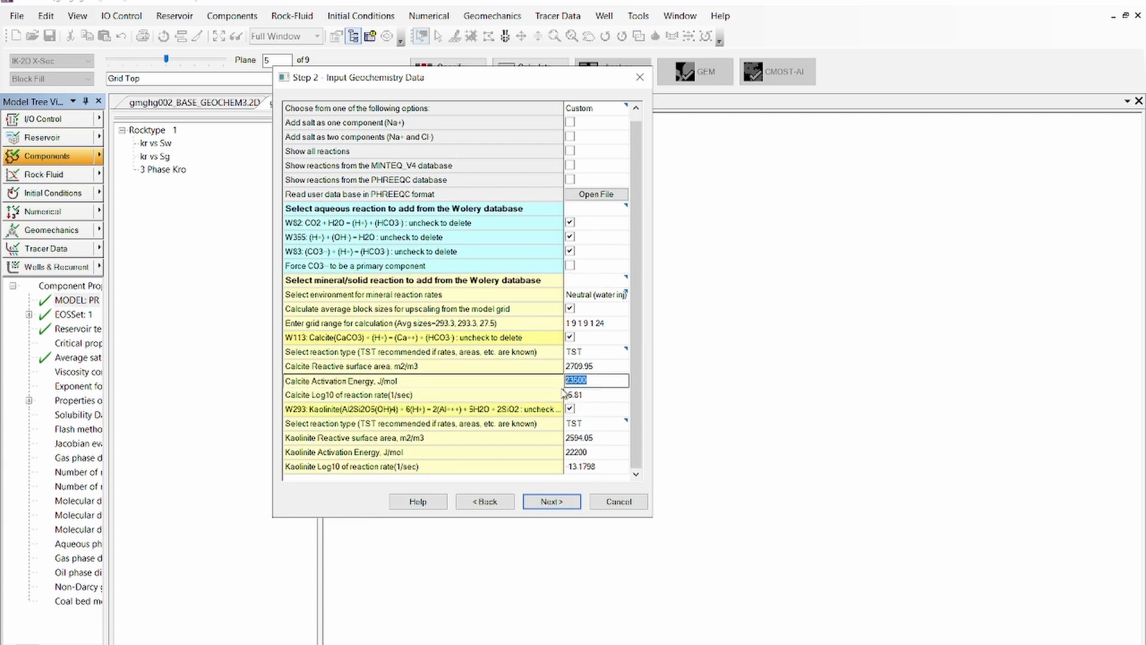
pyautogui.click(596, 399)
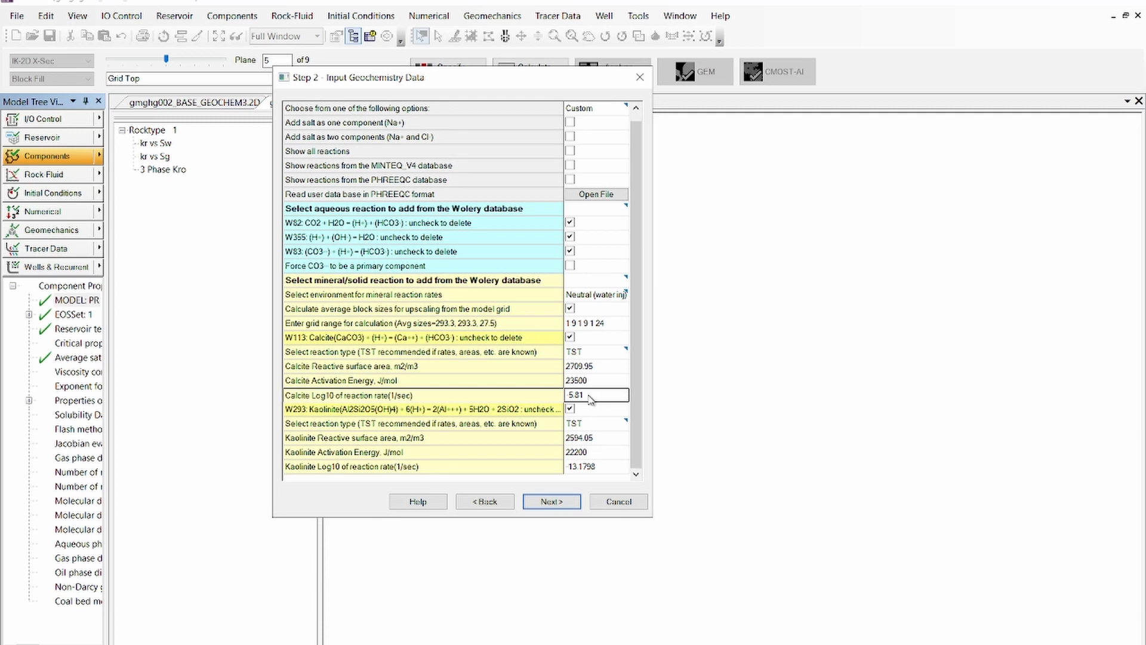
# Add the Halite (NaCl) mineral reaction, set its reaction type to EQUIL, and proceed to the initial geochemistry data
pyautogui.click(623, 281)
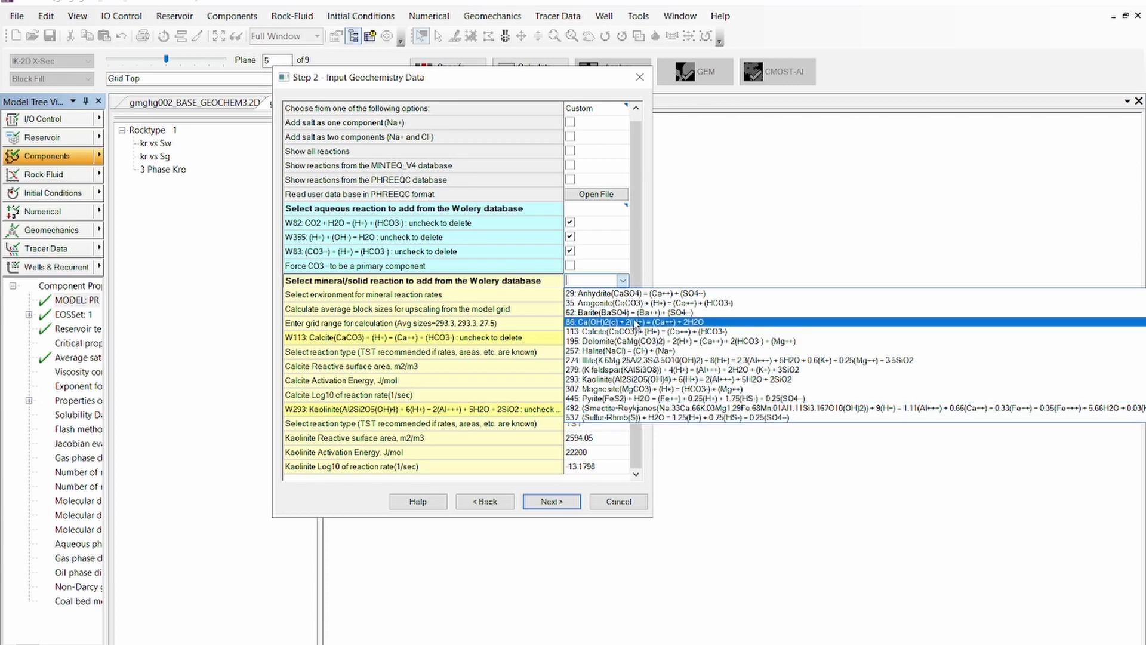
pyautogui.click(598, 352)
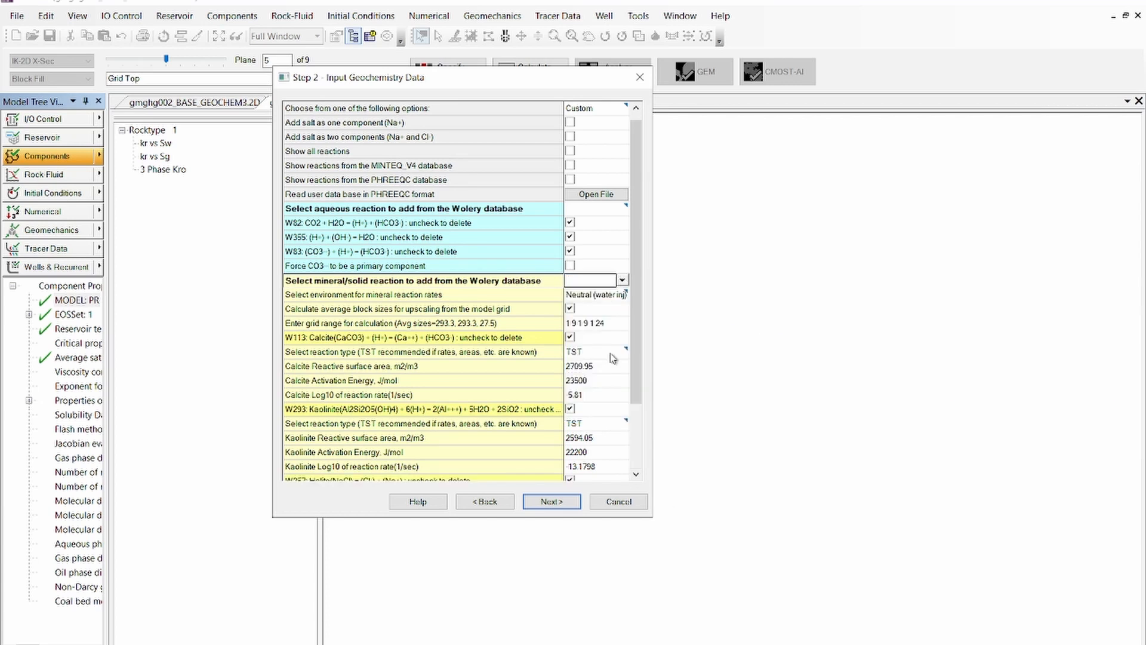
pyautogui.scroll(-2, 640, 420)
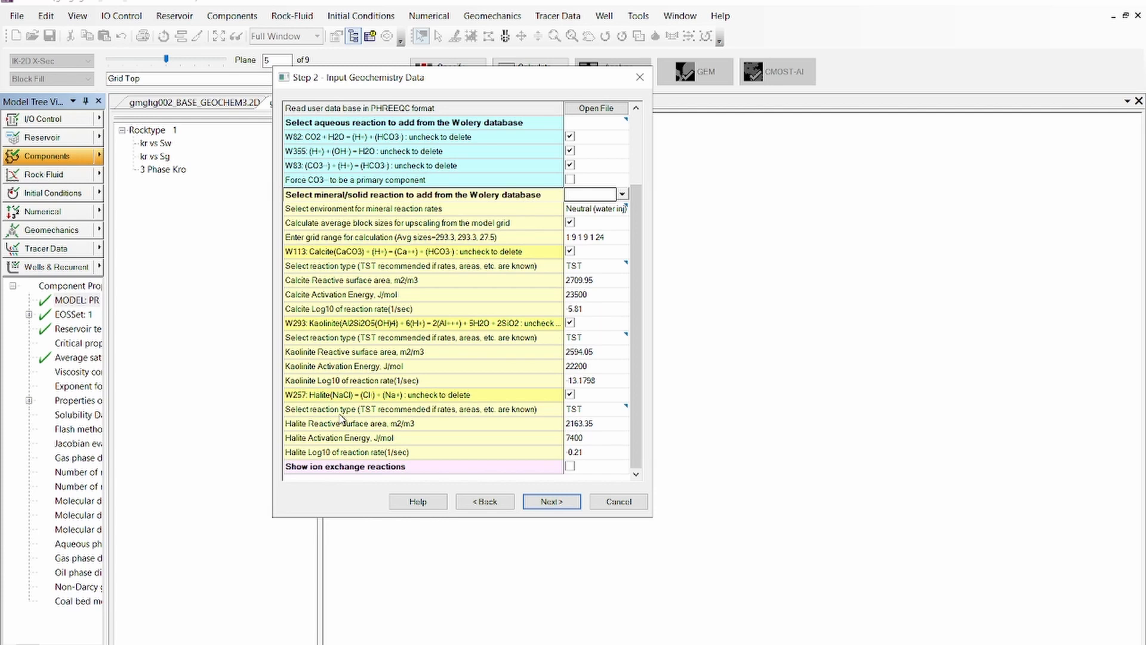
pyautogui.click(611, 412)
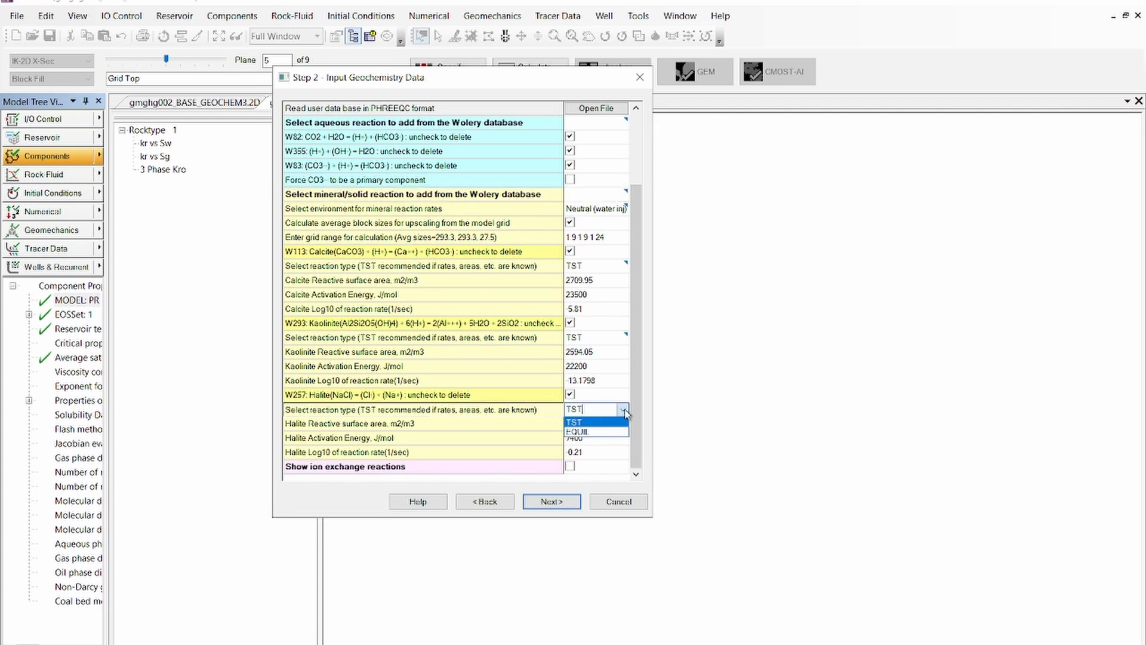
pyautogui.click(581, 432)
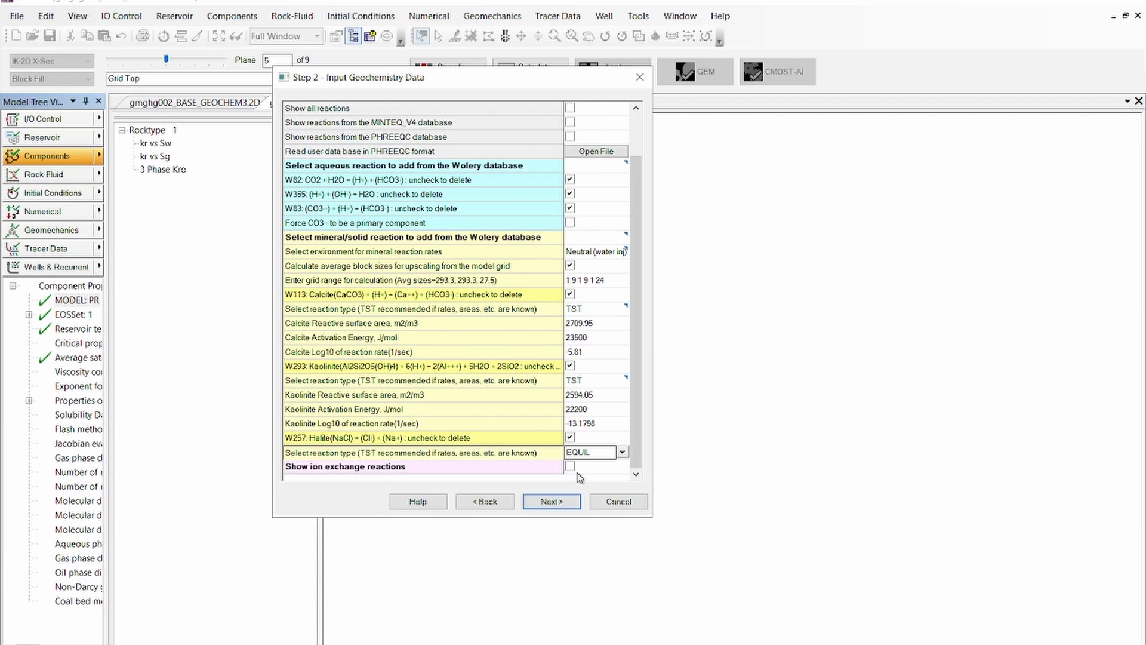
pyautogui.click(576, 508)
# Set the initial water pH to 5 and the Ca++ initial aqueous concentration to 500 ppm
pyautogui.moveTo(447, 83); pyautogui.dragTo(517, 169)
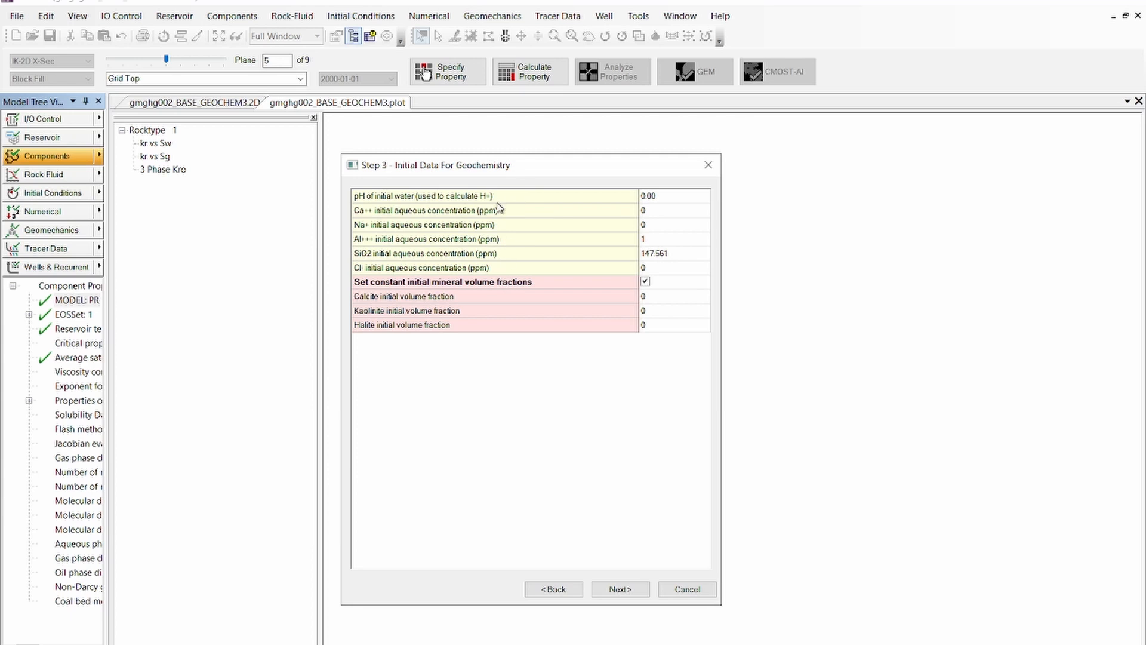
pyautogui.click(654, 199)
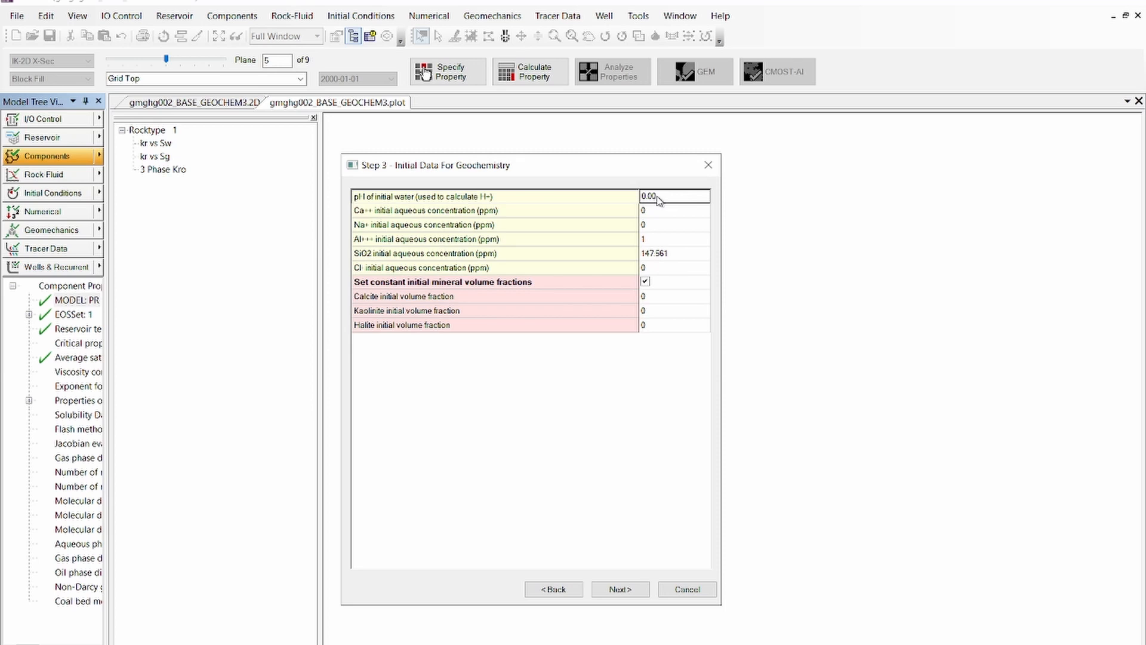
pyautogui.write('5')
pyautogui.click(658, 210)
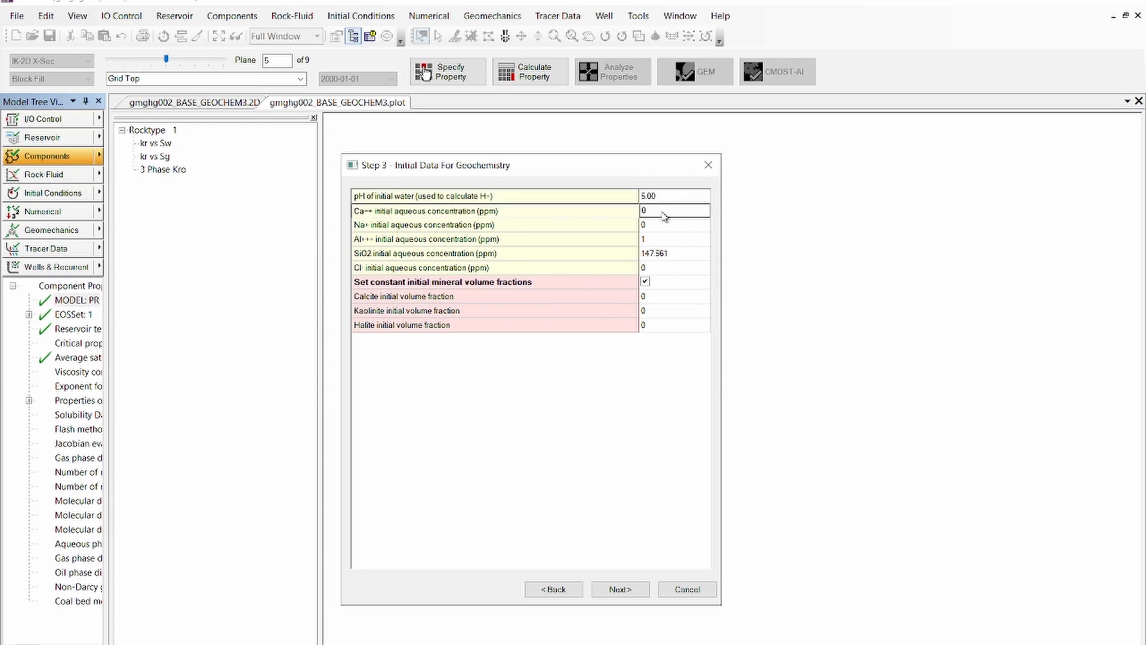
pyautogui.click(657, 214)
pyautogui.moveTo(670, 215); pyautogui.dragTo(637, 216)
pyautogui.write('500')
# Set the initial aqueous concentrations to 138000 ppm for Na+ and 213000 ppm for Cl-
pyautogui.click(661, 233)
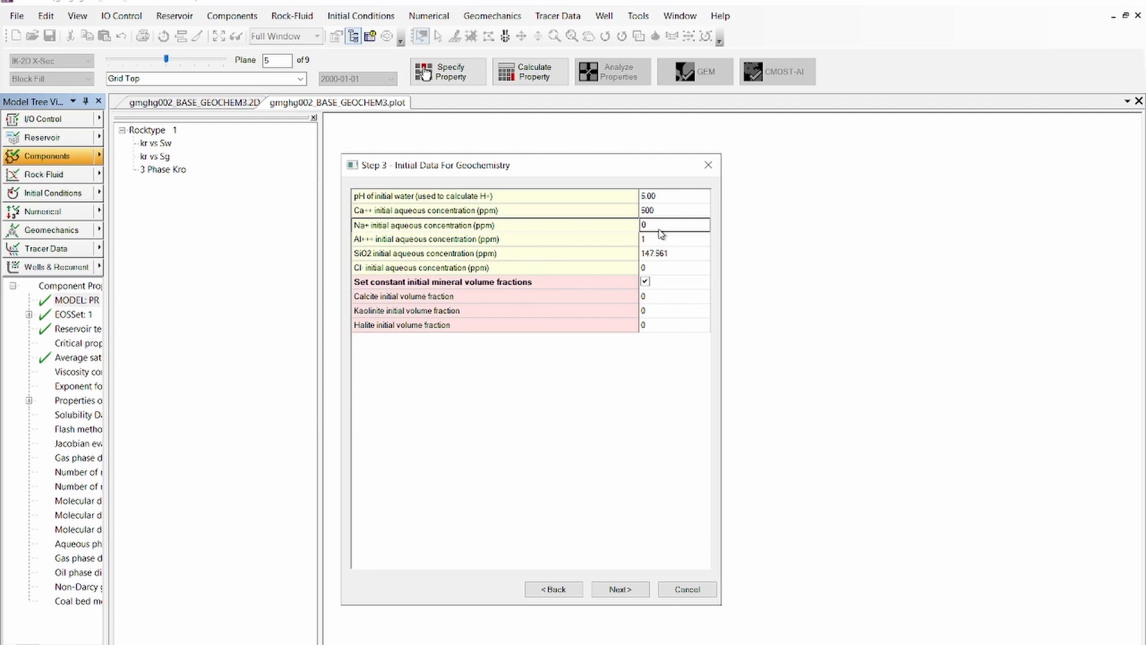
pyautogui.click(660, 232)
pyautogui.write('138000')
pyautogui.click(658, 241)
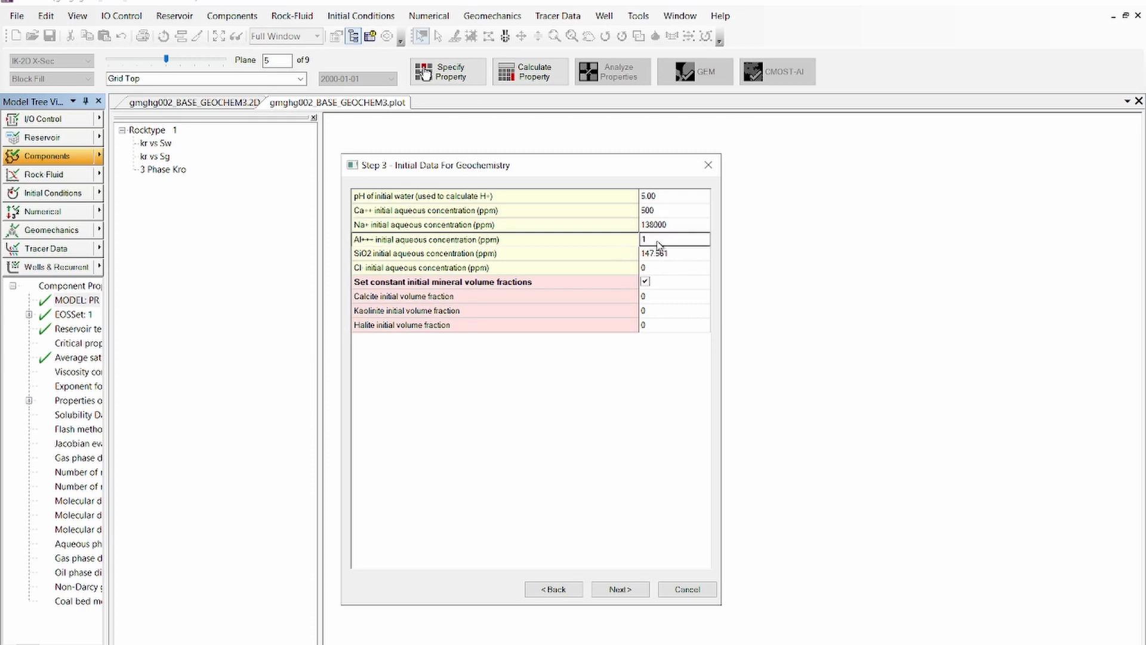
pyautogui.click(668, 272)
pyautogui.click(671, 270)
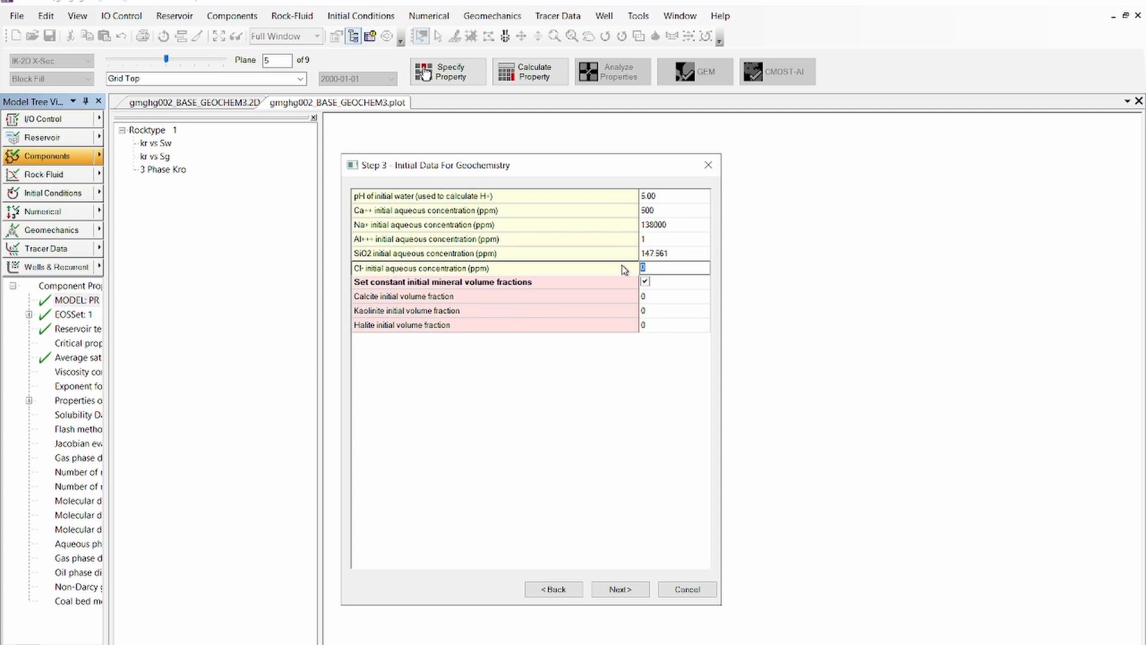
pyautogui.write('213000')
pyautogui.click(686, 244)
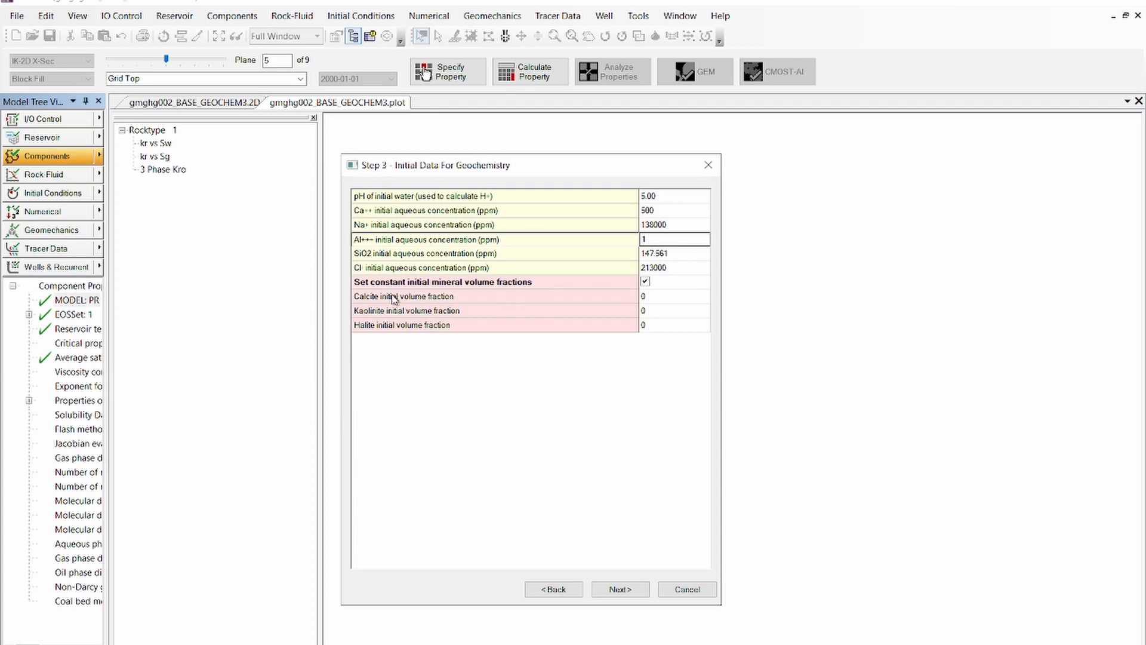
# Set the initial volume fractions to 0.1 for Calcite, 0.1 for Kaolinite and 1e-6 for Halite, and proceed to the injection composition
pyautogui.click(663, 302)
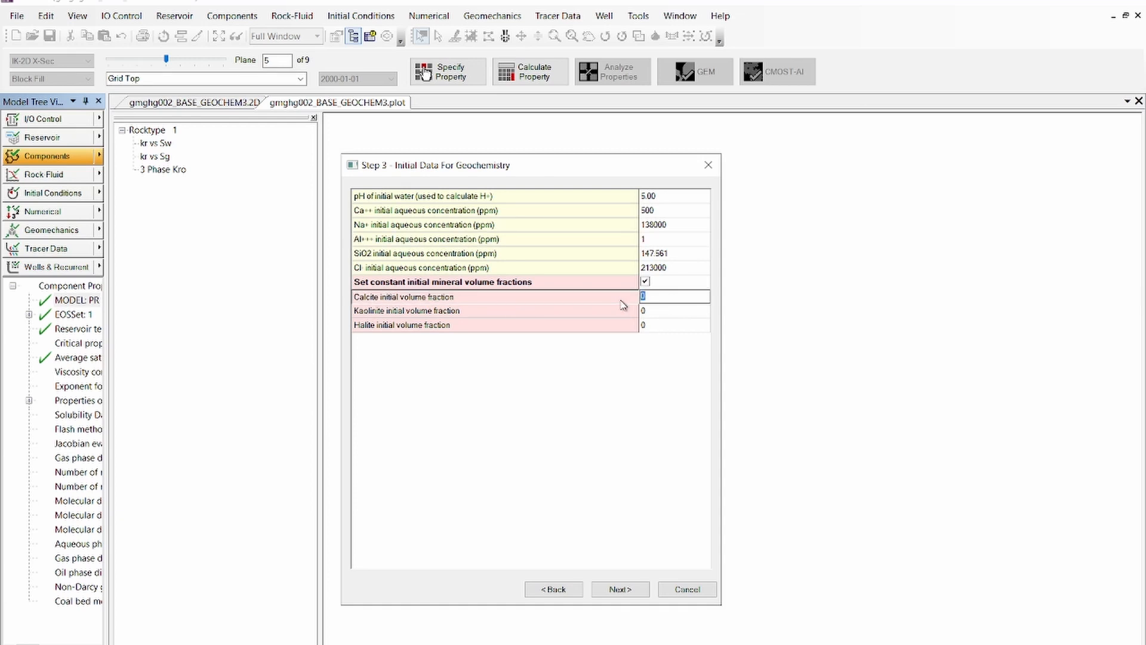
pyautogui.write('0.1')
pyautogui.click(677, 318)
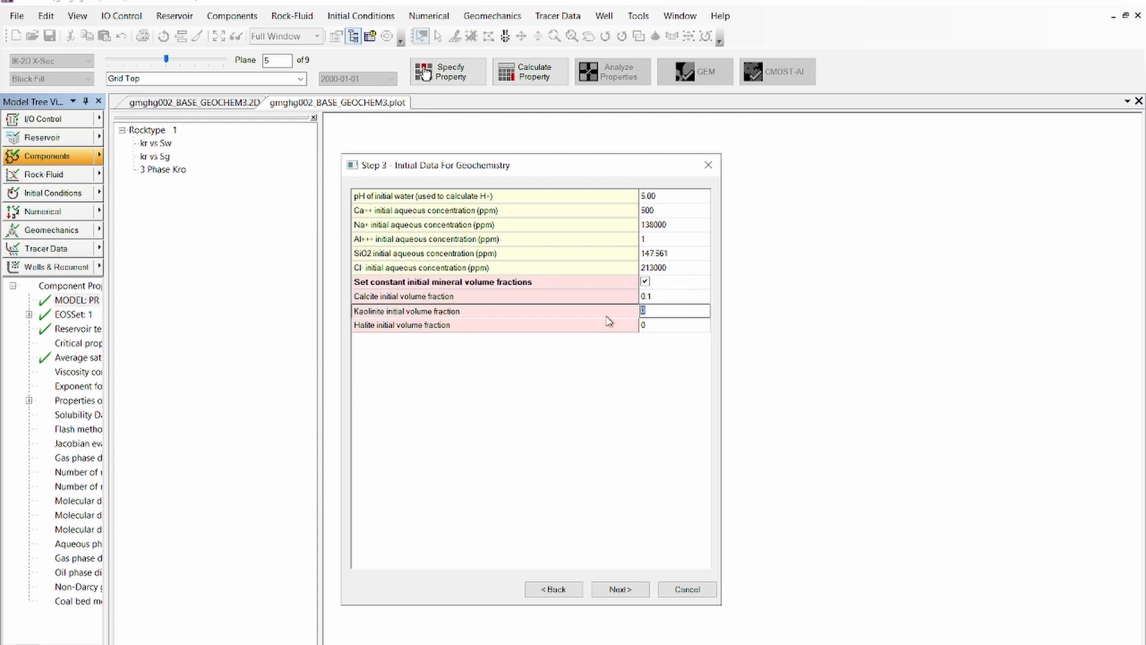
pyautogui.write('0.1')
pyautogui.click(672, 329)
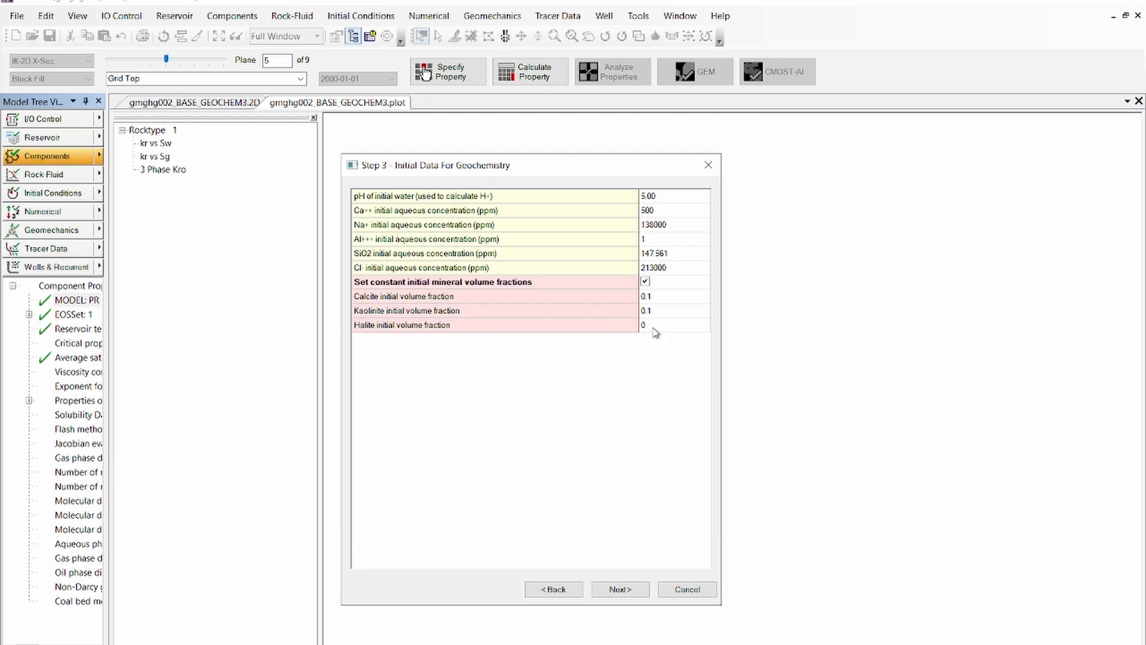
pyautogui.write('1')
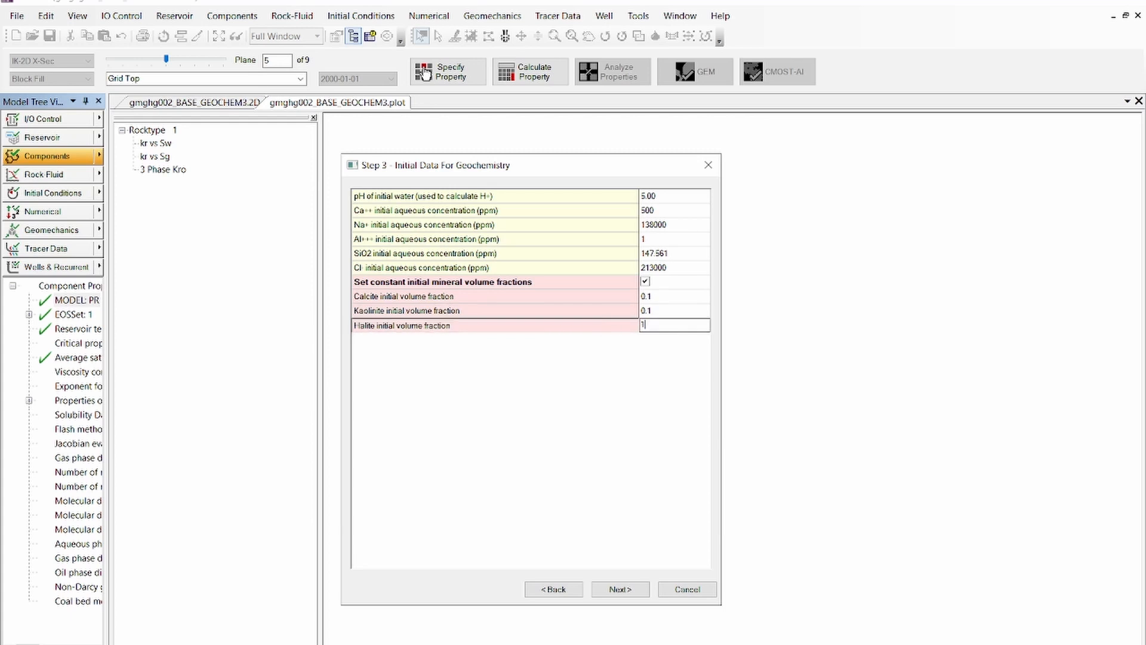
pyautogui.write('e-6')
pyautogui.click(565, 396)
pyautogui.click(636, 593)
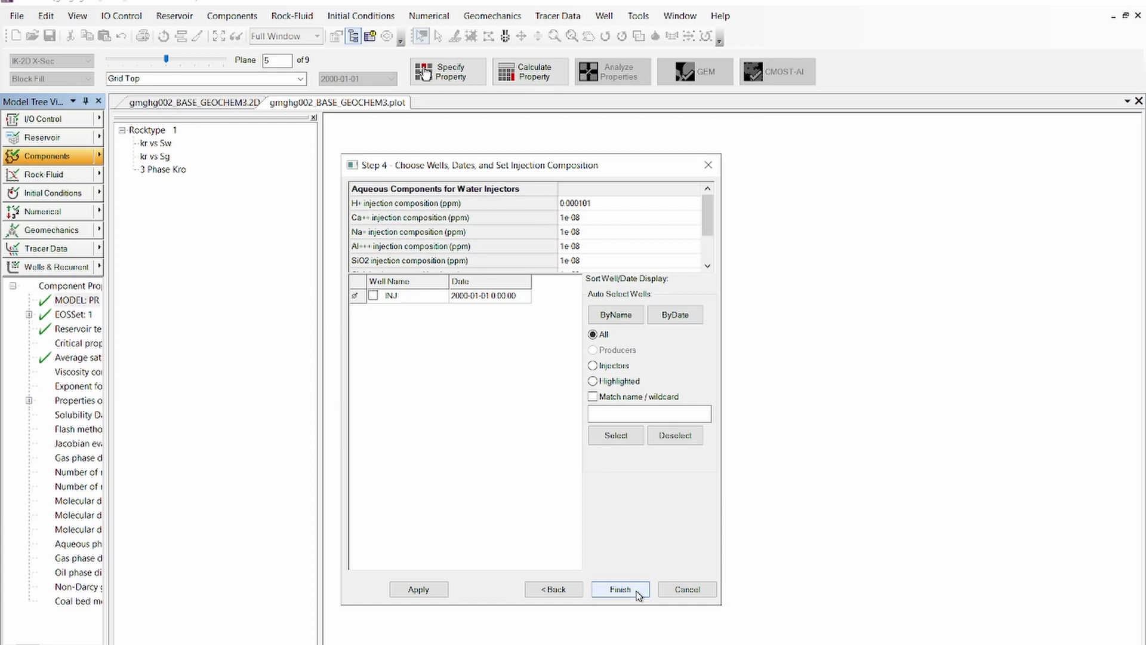
# Finish the geochemistry wizard with the injection composition as given, and open the simulation results output settings
pyautogui.click(620, 589)
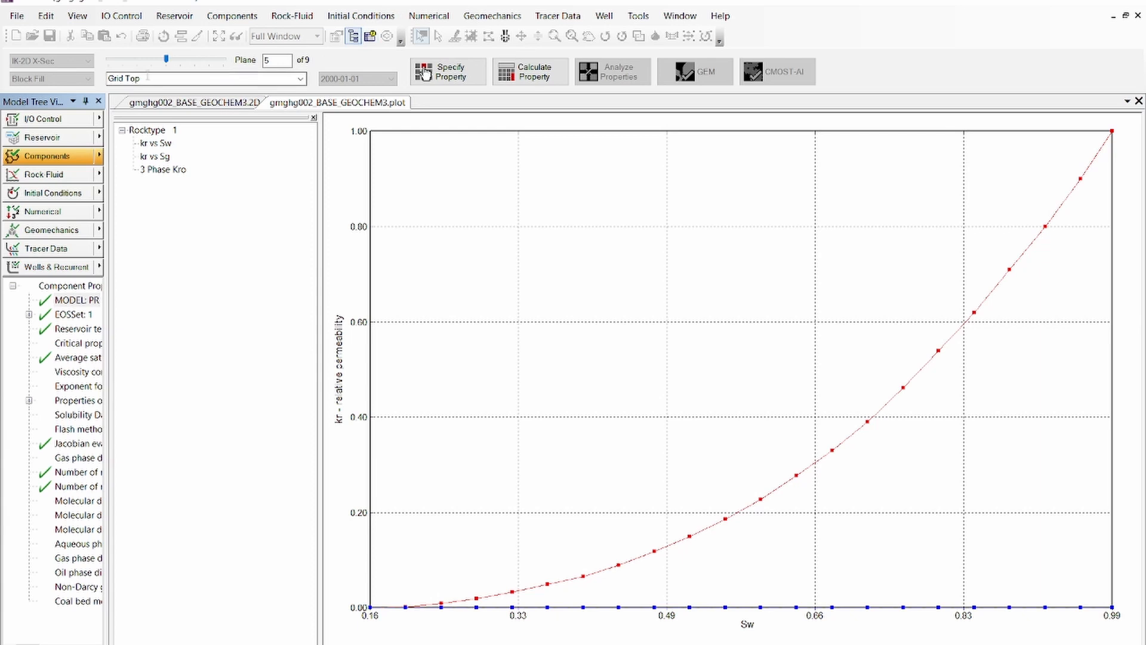
pyautogui.click(52, 120)
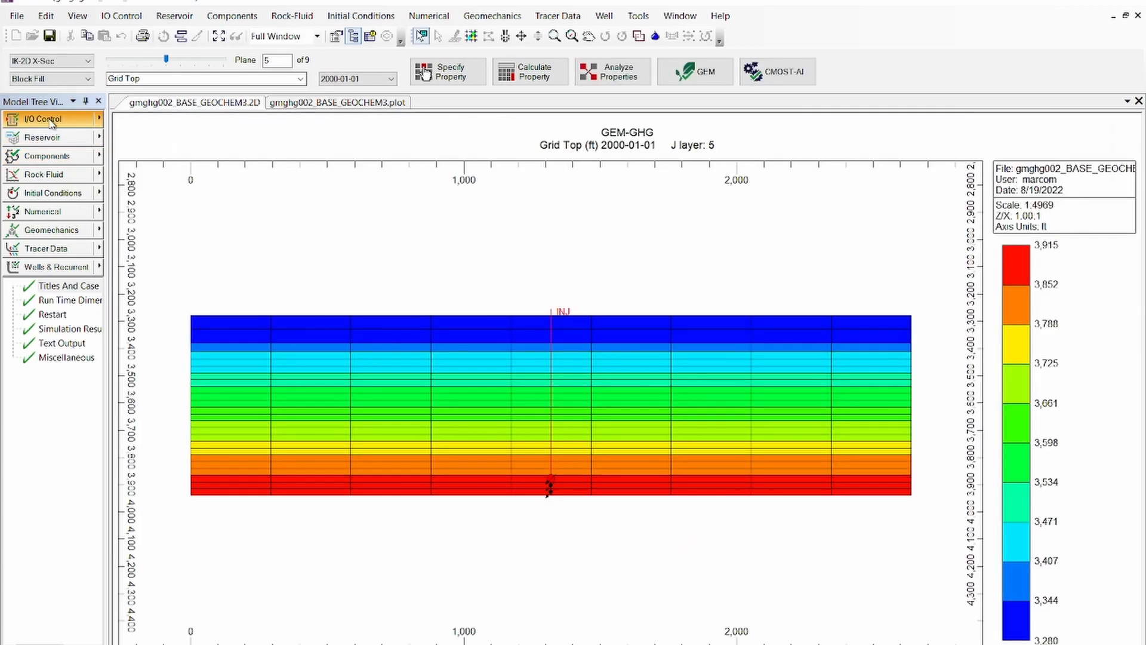
pyautogui.doubleClick(87, 330)
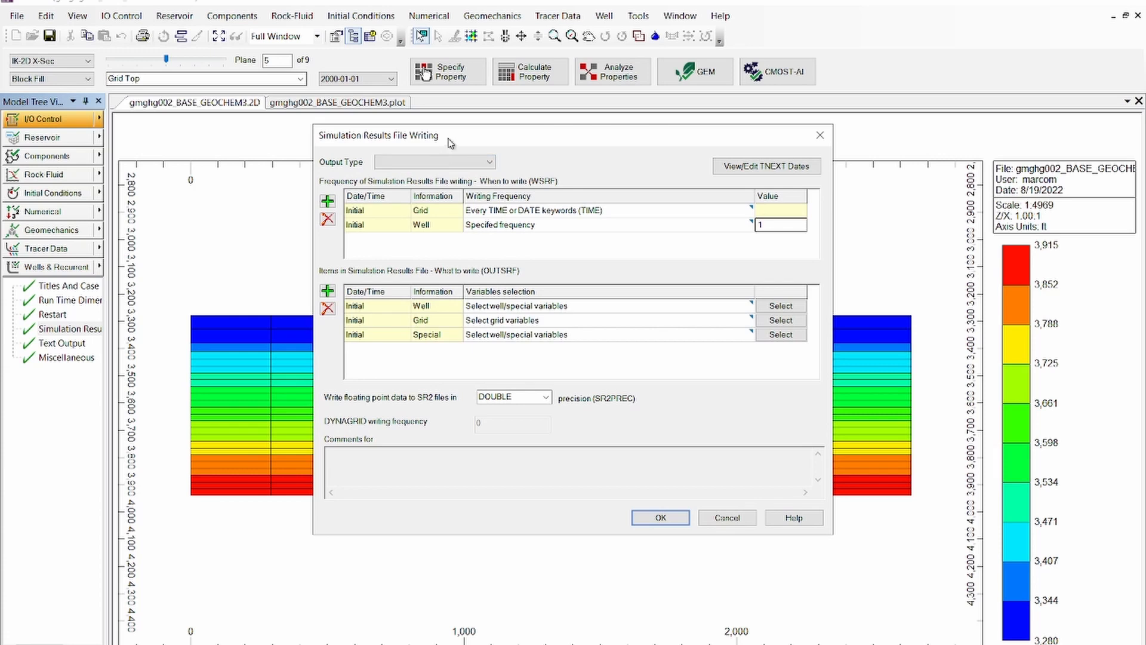
pyautogui.moveTo(451, 144); pyautogui.dragTo(406, 120)
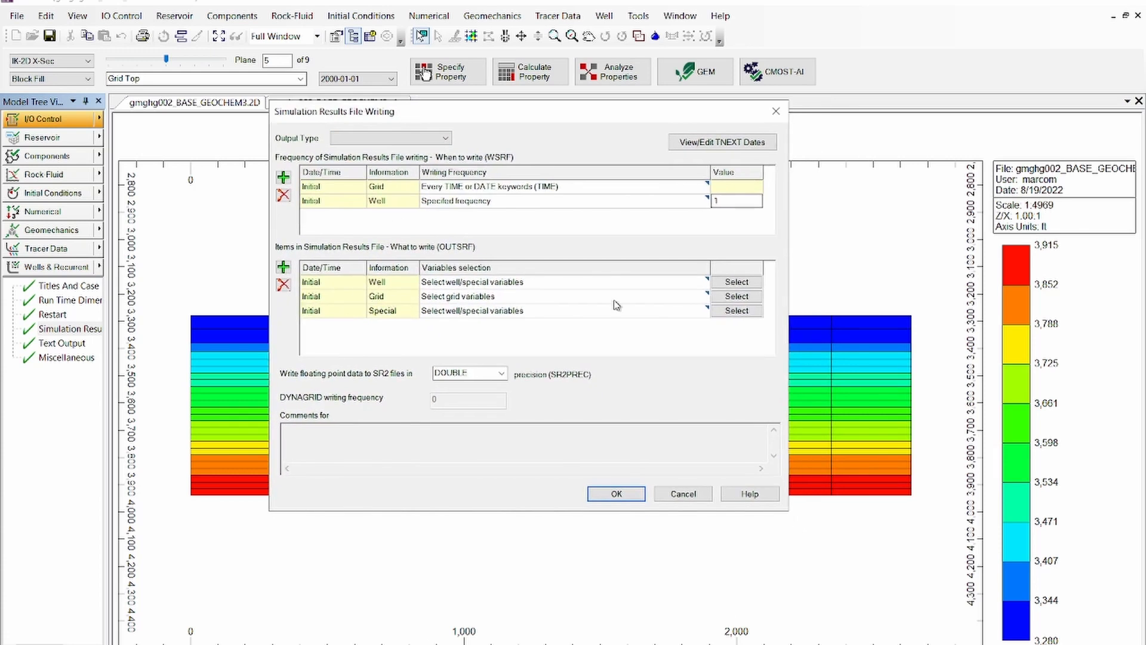
# Add the change in mineral moles (MINERAL) of Calcite, Halite and Kaolinit to the initial grid output variables
pyautogui.click(736, 296)
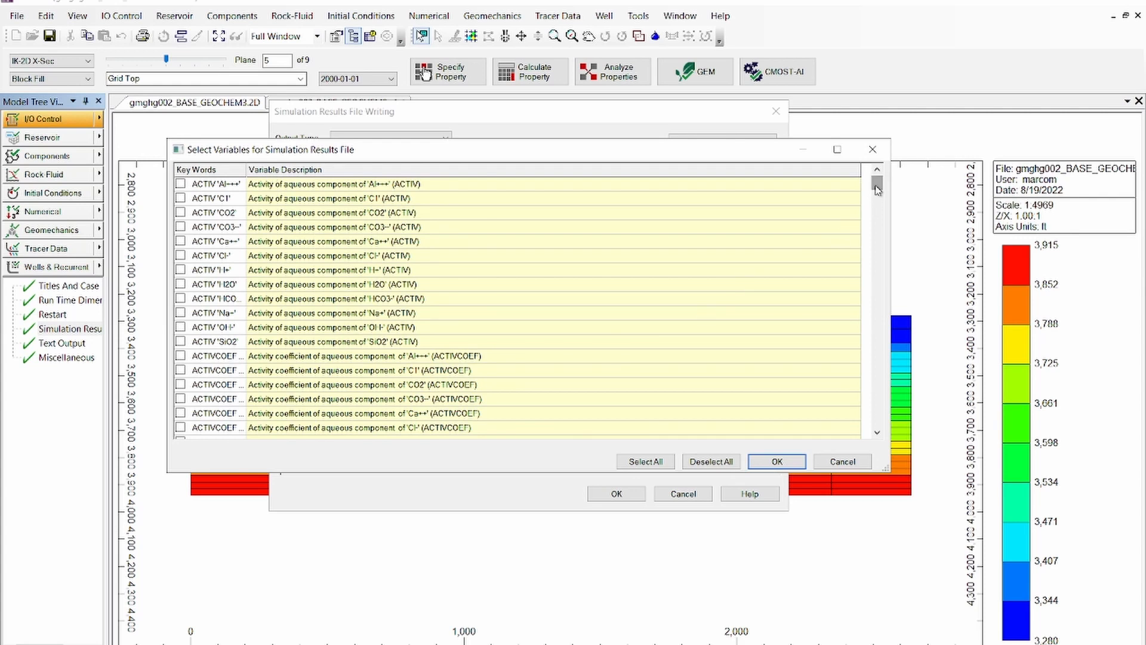
pyautogui.moveTo(877, 190); pyautogui.dragTo(882, 286)
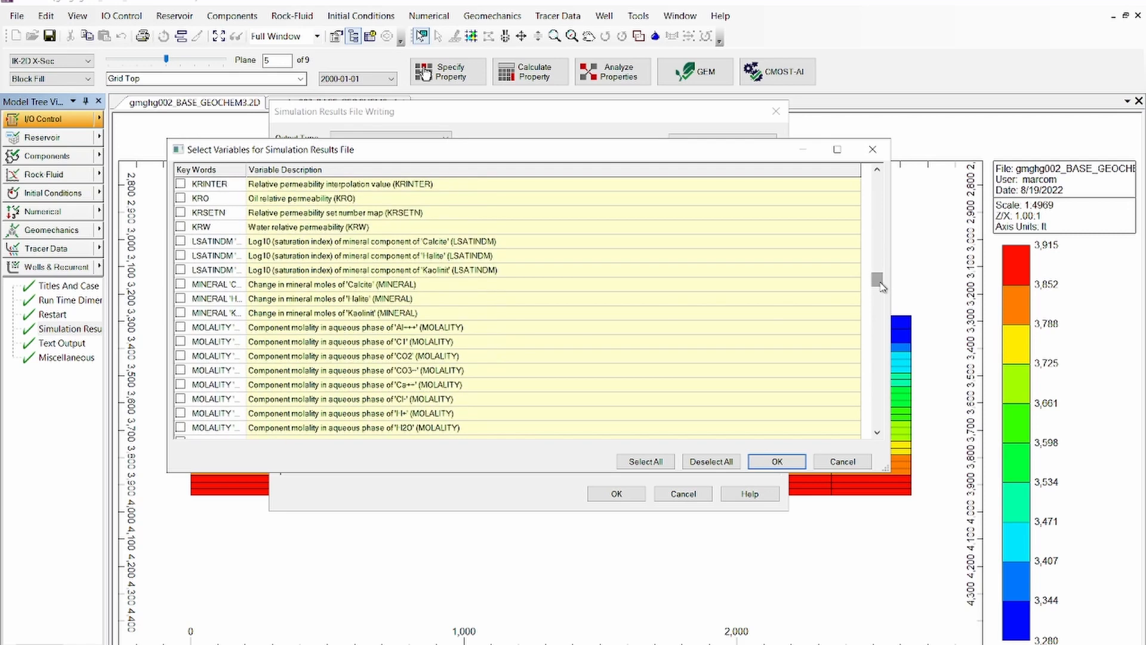
pyautogui.click(180, 284)
pyautogui.click(180, 298)
pyautogui.click(180, 312)
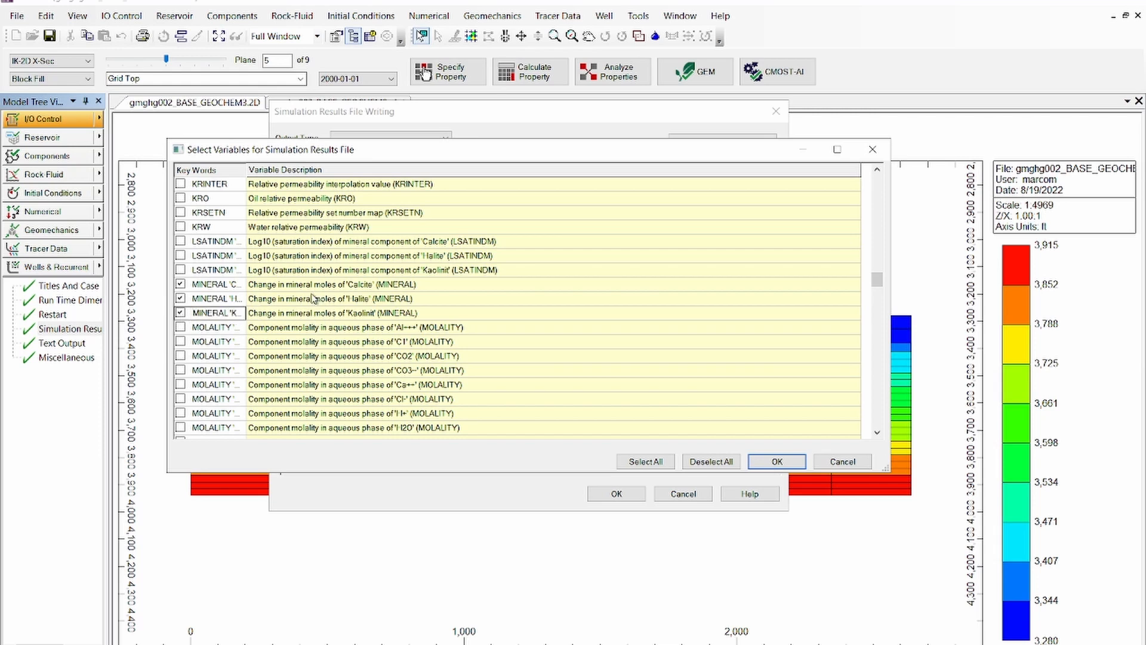
# Add the saturation index (LSATINDM) of Calcite, Halite and Kaolinit to the grid output and accept the results file settings
pyautogui.click(180, 242)
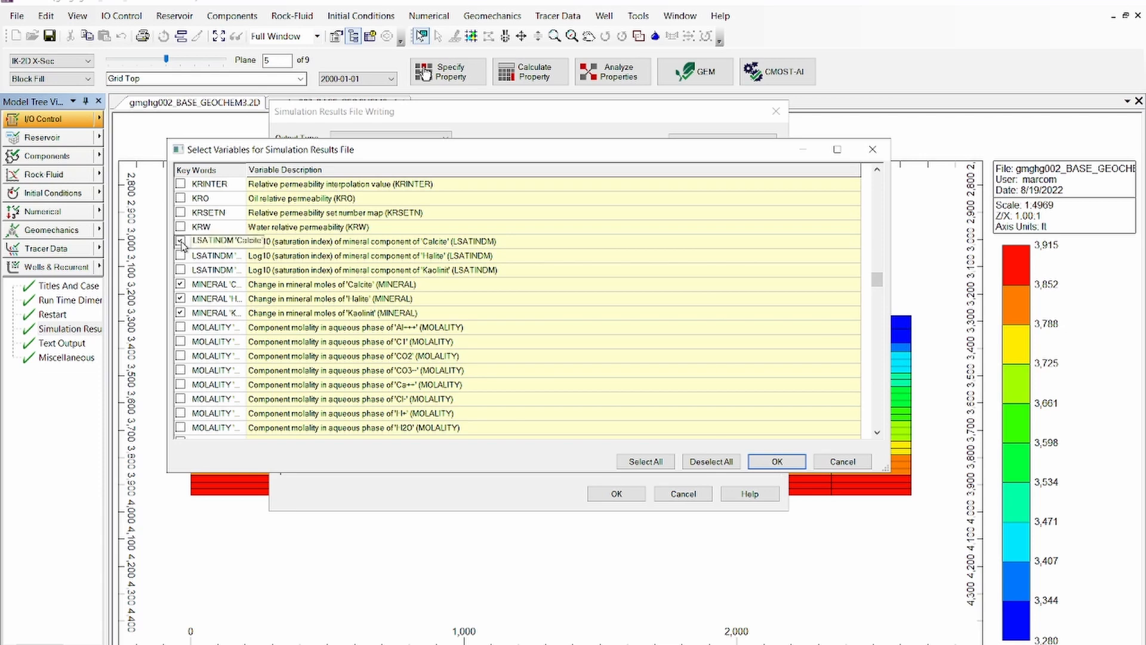
pyautogui.click(181, 256)
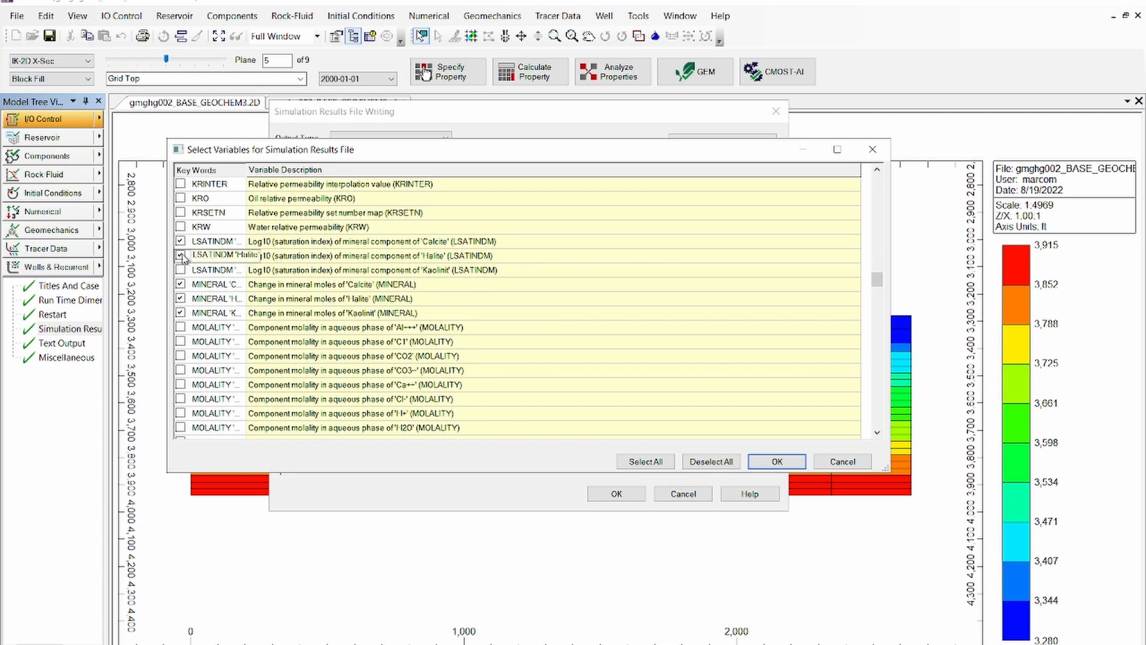
pyautogui.click(181, 271)
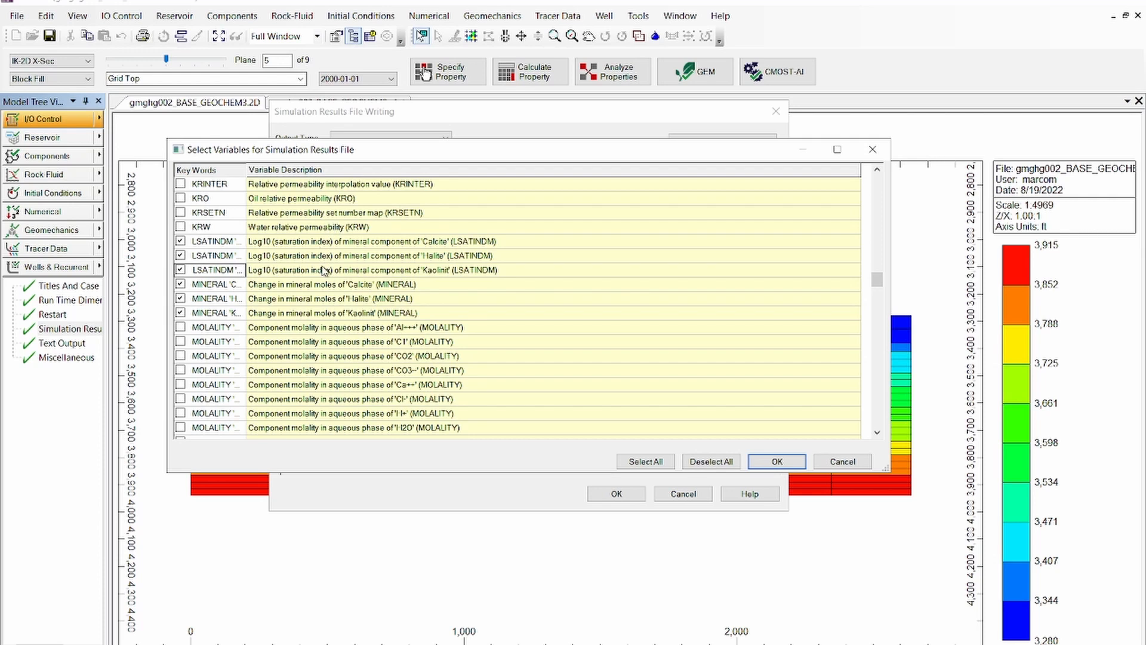
pyautogui.click(777, 462)
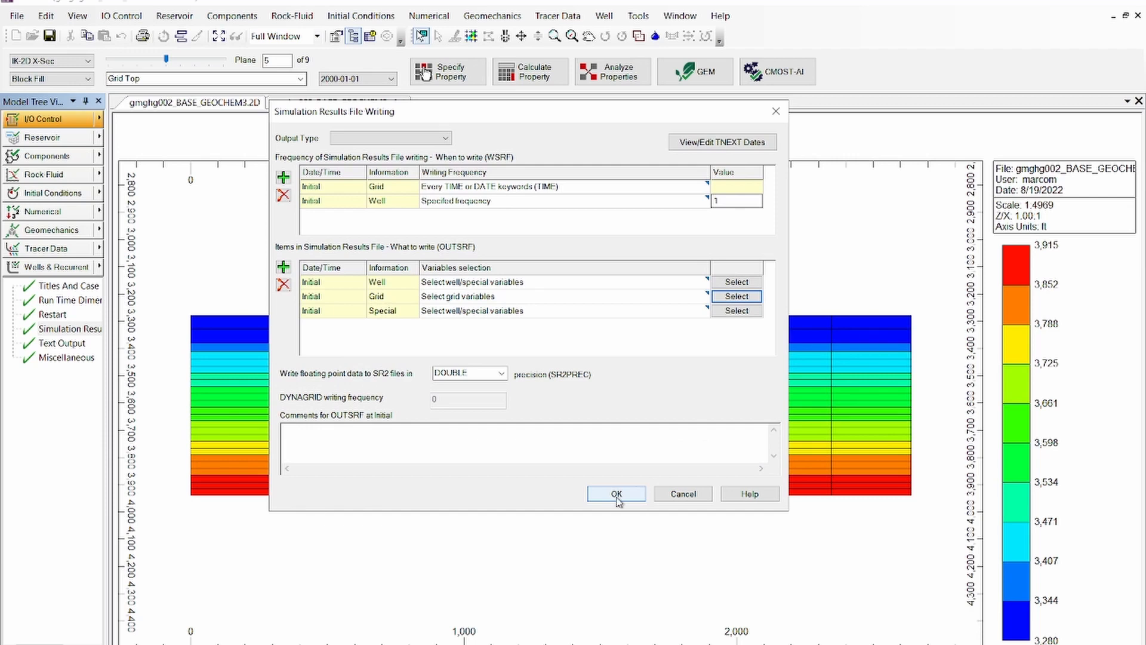
pyautogui.click(616, 495)
pyautogui.click(470, 283)
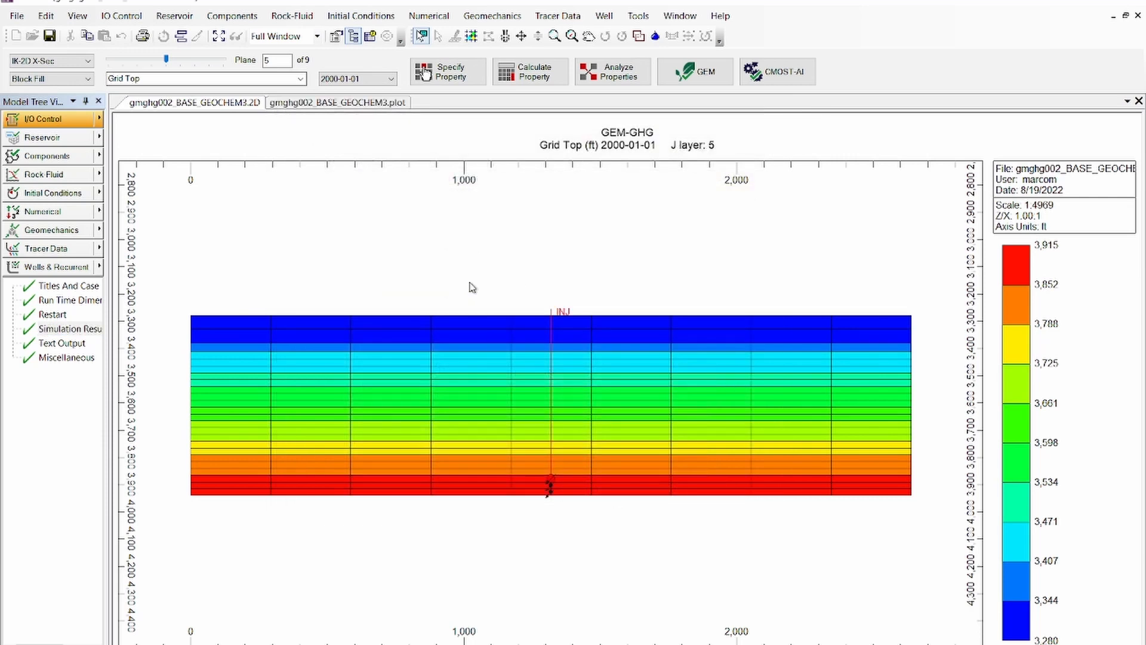
# Save the dataset as a new file named gmghg002_GEOCHEM3.dat in the GEOCHEMISTRY folder
pyautogui.click(17, 16)
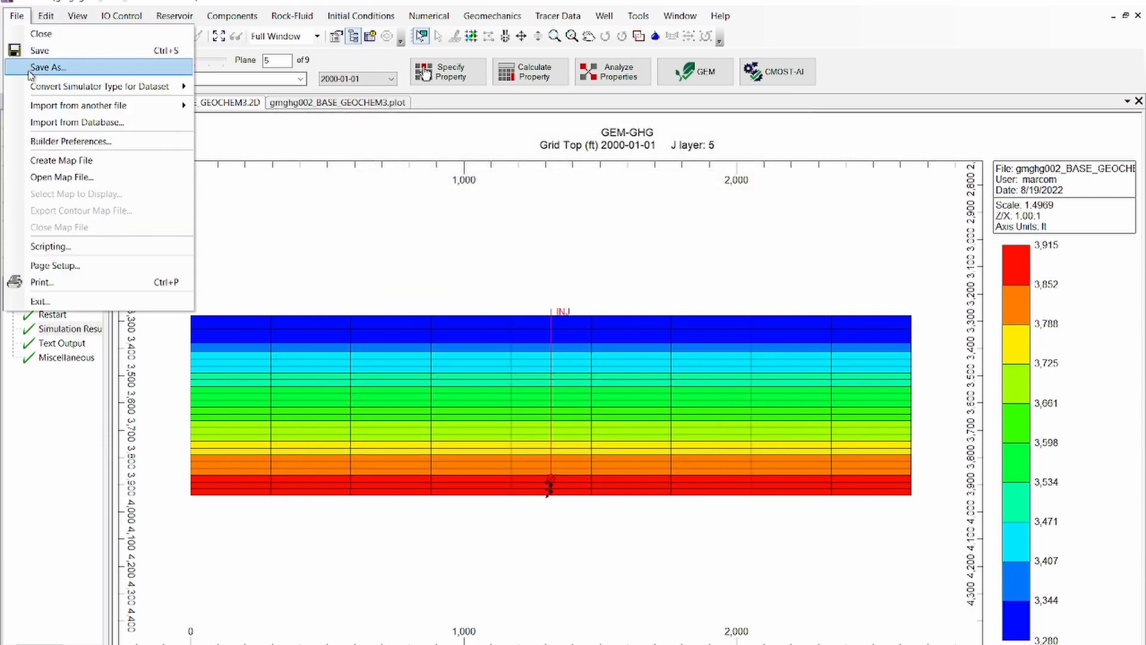
pyautogui.click(42, 66)
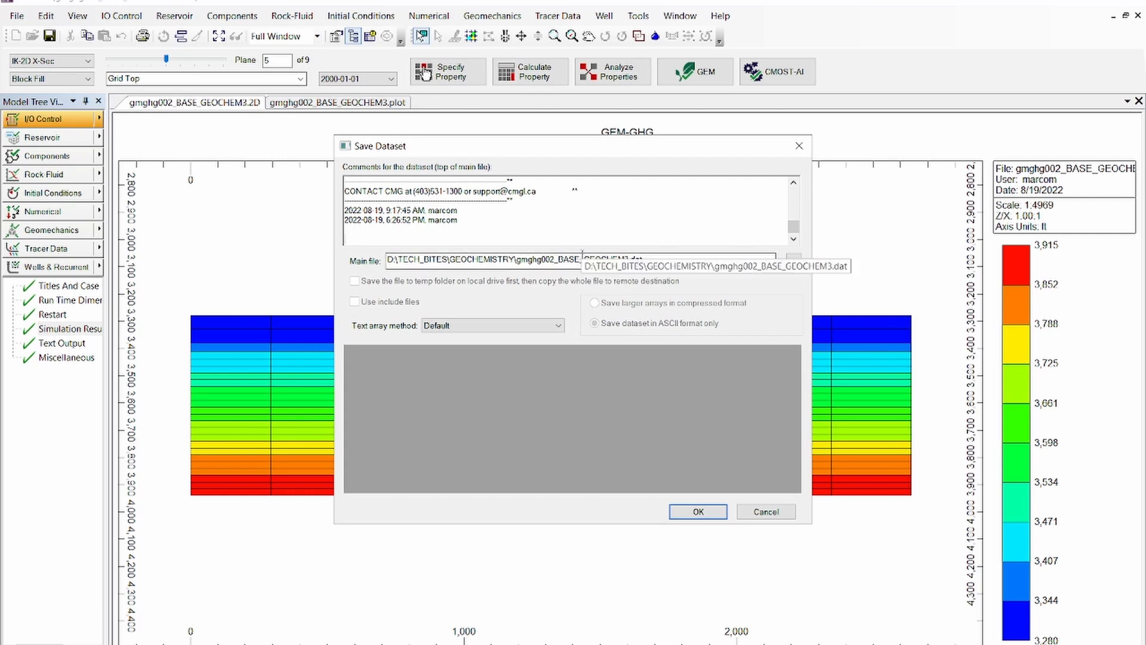
pyautogui.click(580, 260)
pyautogui.press('BackSpace')
pyautogui.press('BackSpace')
pyautogui.press('BackSpace')
pyautogui.press('BackSpace')
pyautogui.press('BackSpace')
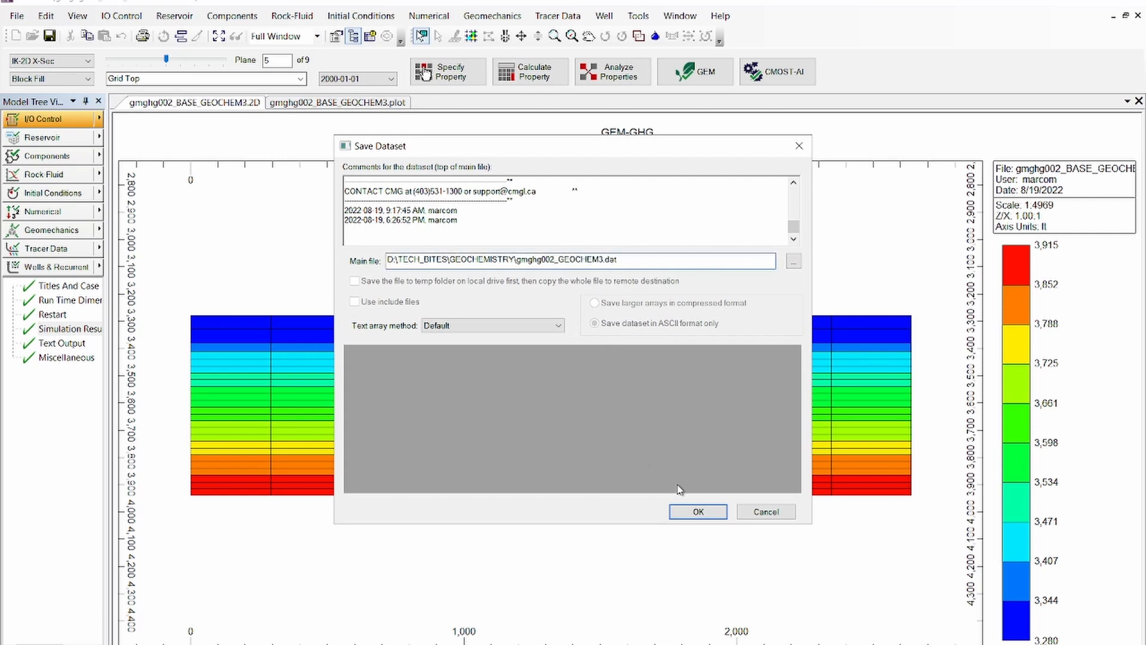
pyautogui.click(709, 512)
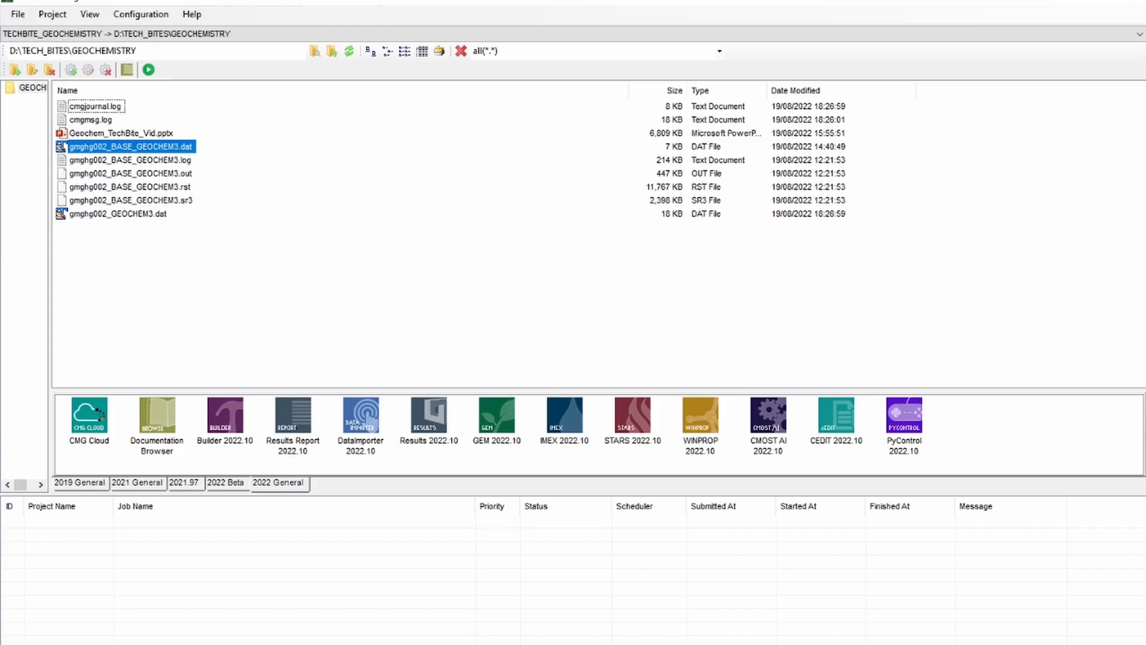
# Open gmghg002_GEOCHEM3.dat in CEDIT and expand the Component Properties section of the dataset
pyautogui.click(157, 215)
pyautogui.moveTo(157, 216); pyautogui.dragTo(837, 428)
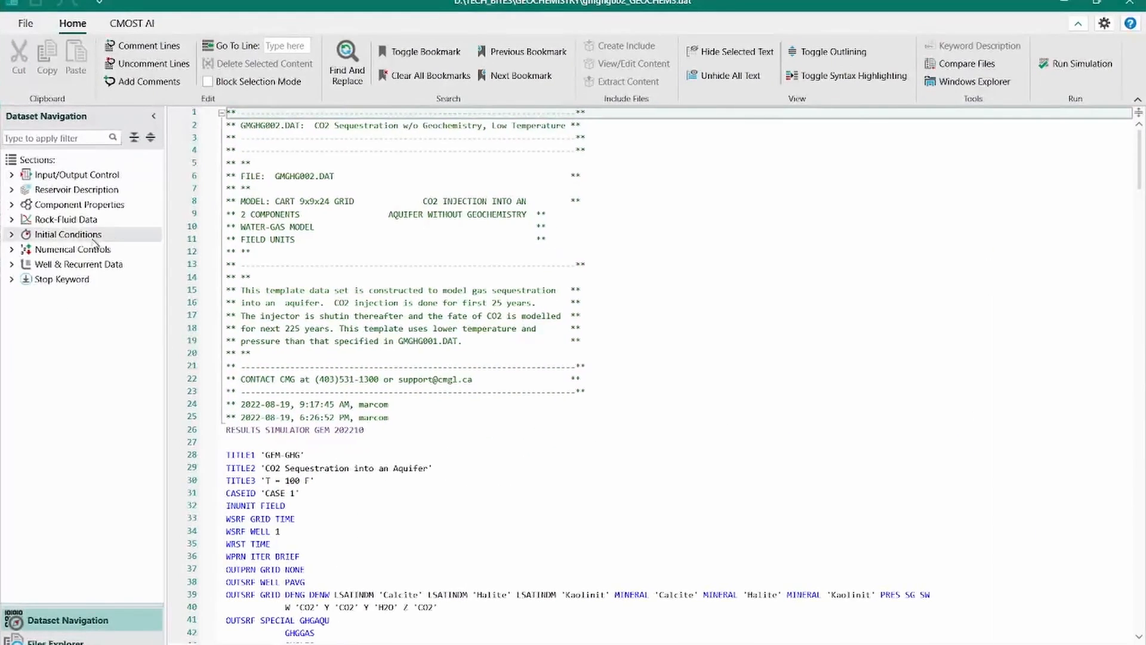
pyautogui.click(59, 205)
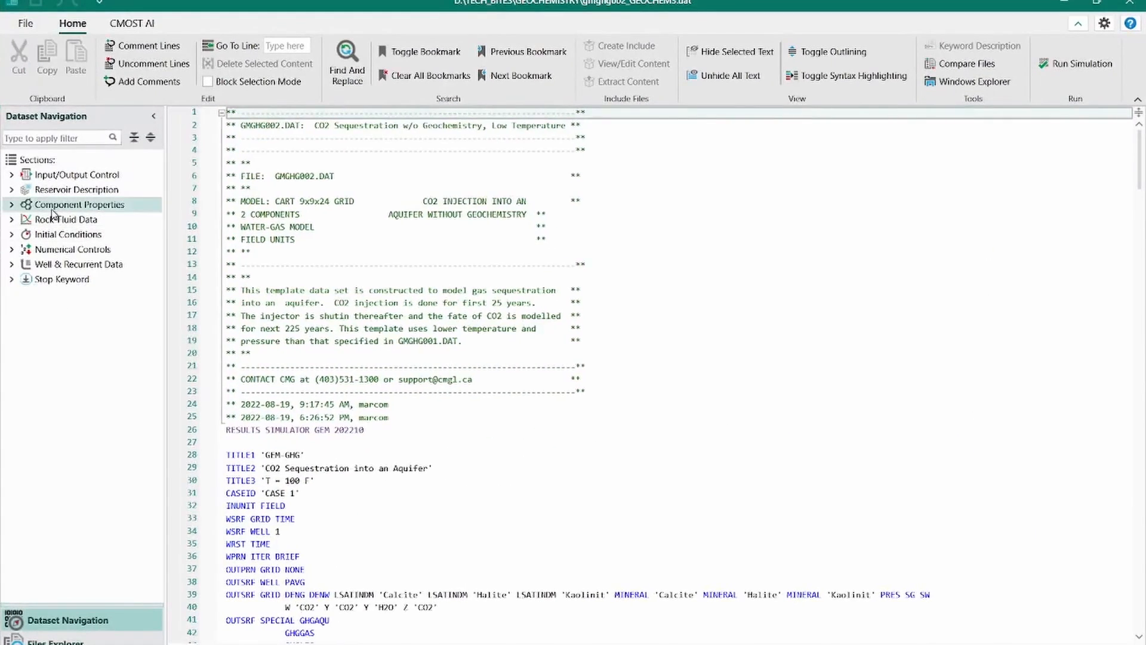
pyautogui.click(12, 205)
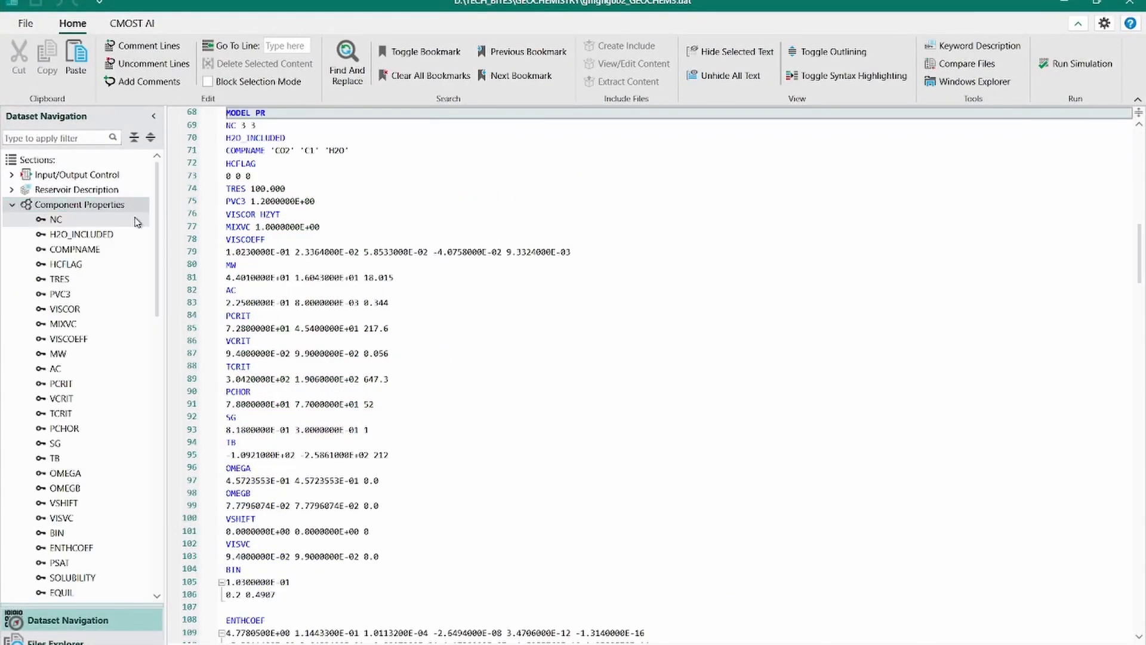
# Look through the Component Properties keywords and locate the GEOCHEM_V2 keyword in the dataset text
pyautogui.scroll(-4, 162, 309)
pyautogui.scroll(-3, 160, 316)
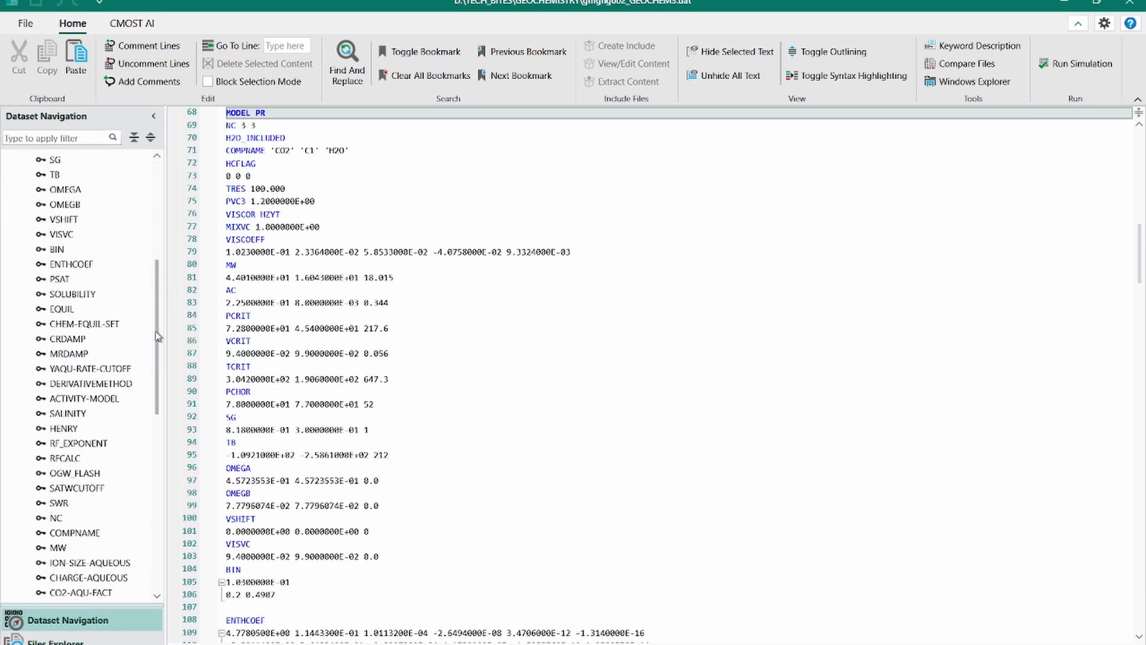
pyautogui.scroll(-1, 158, 347)
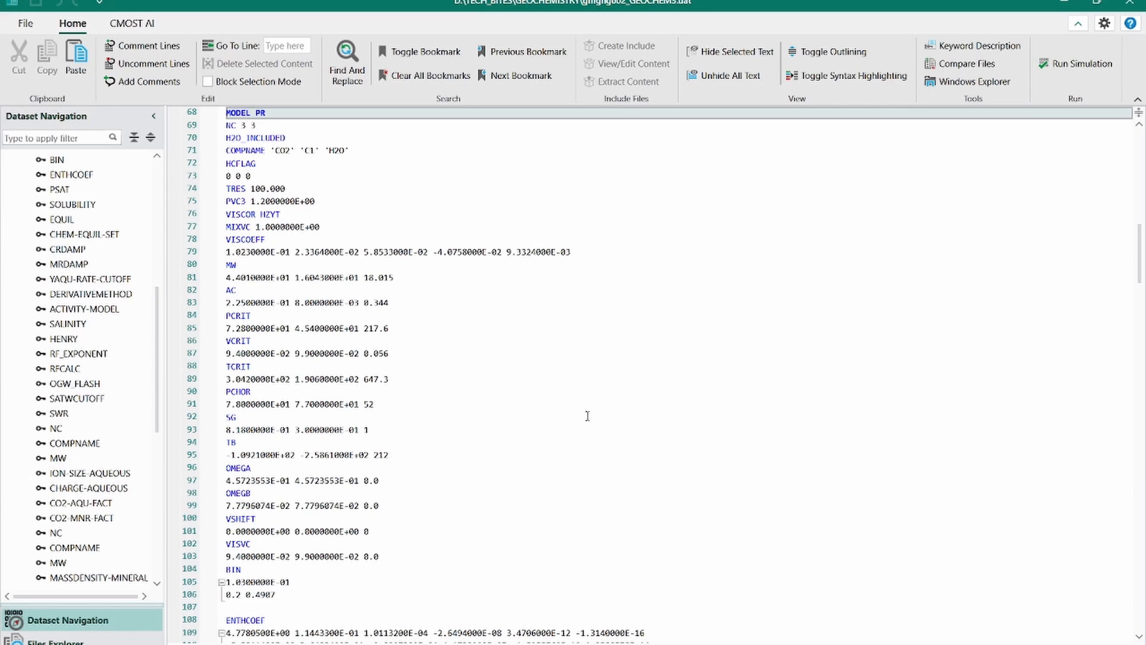
pyautogui.click(472, 440)
pyautogui.scroll(-6, 471, 440)
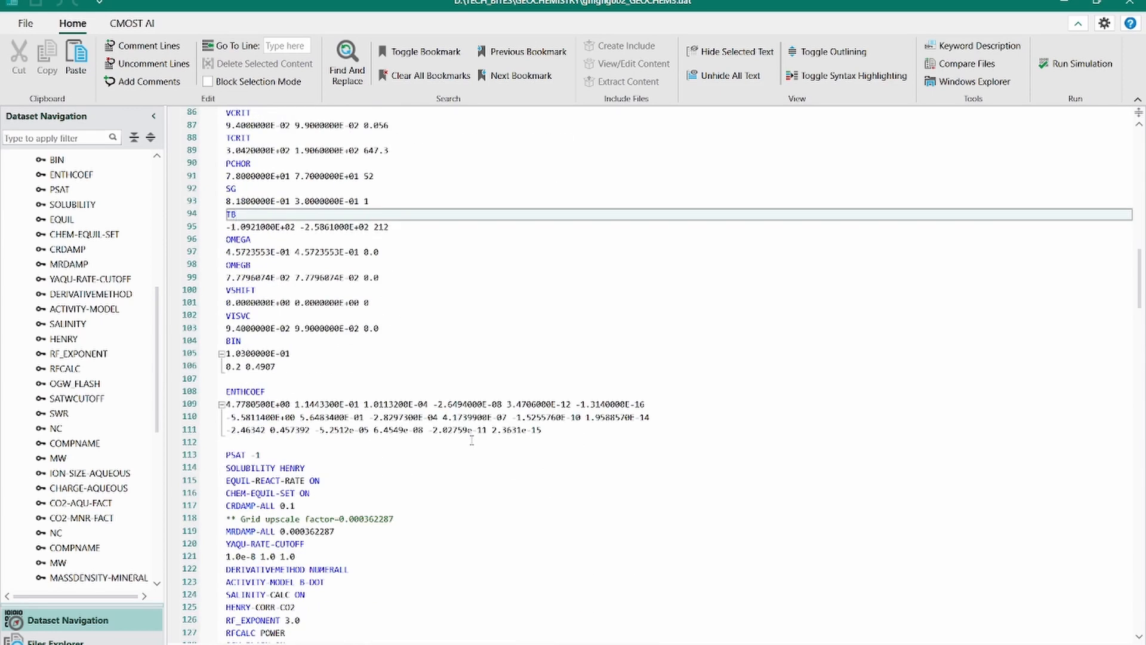
pyautogui.scroll(-8, 471, 440)
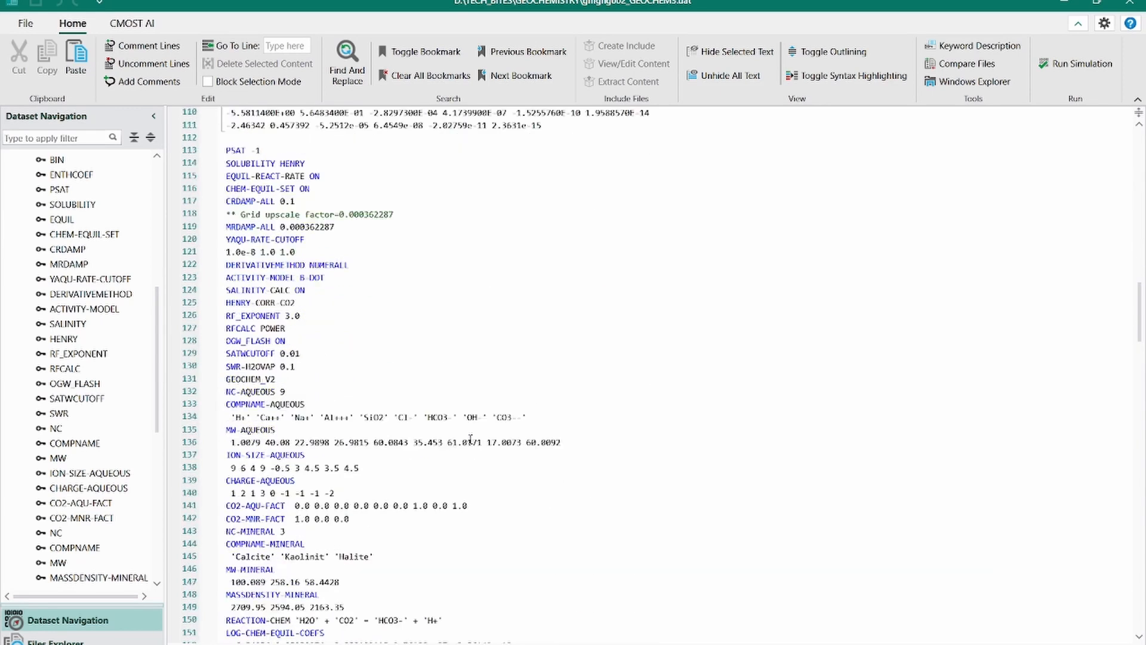
pyautogui.click(275, 380)
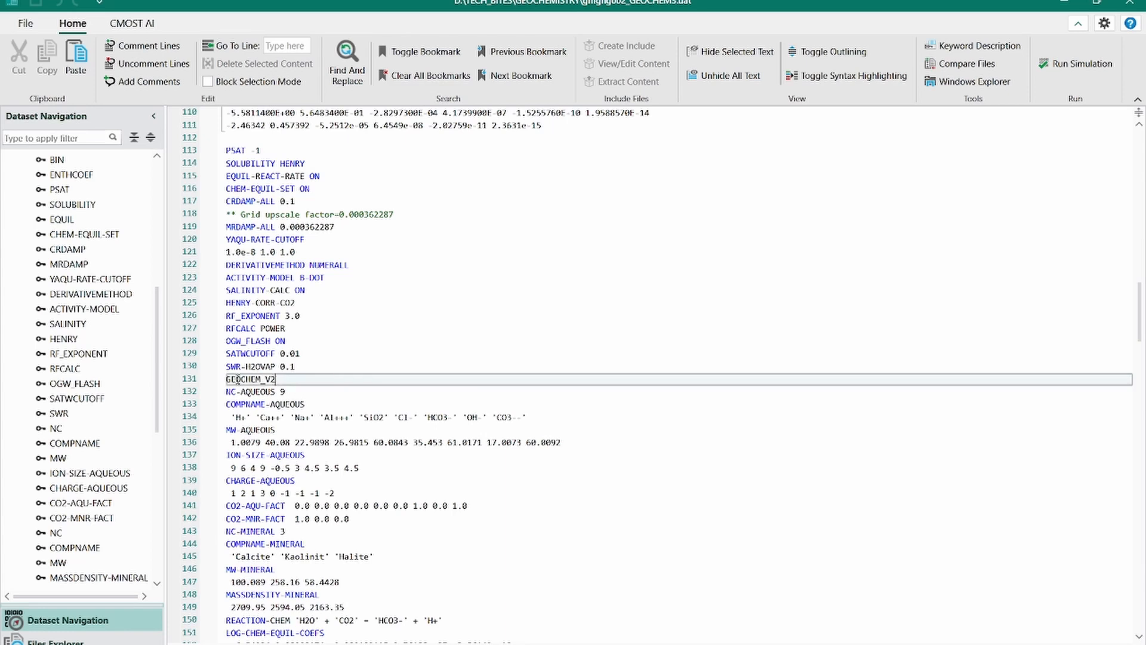
pyautogui.moveTo(227, 380); pyautogui.dragTo(277, 379)
# Examine the aqueous and mineral component definitions that follow GEOCHEM_V2, including component names, molecular weights and mineral mass densities
pyautogui.scroll(-4, 277, 380)
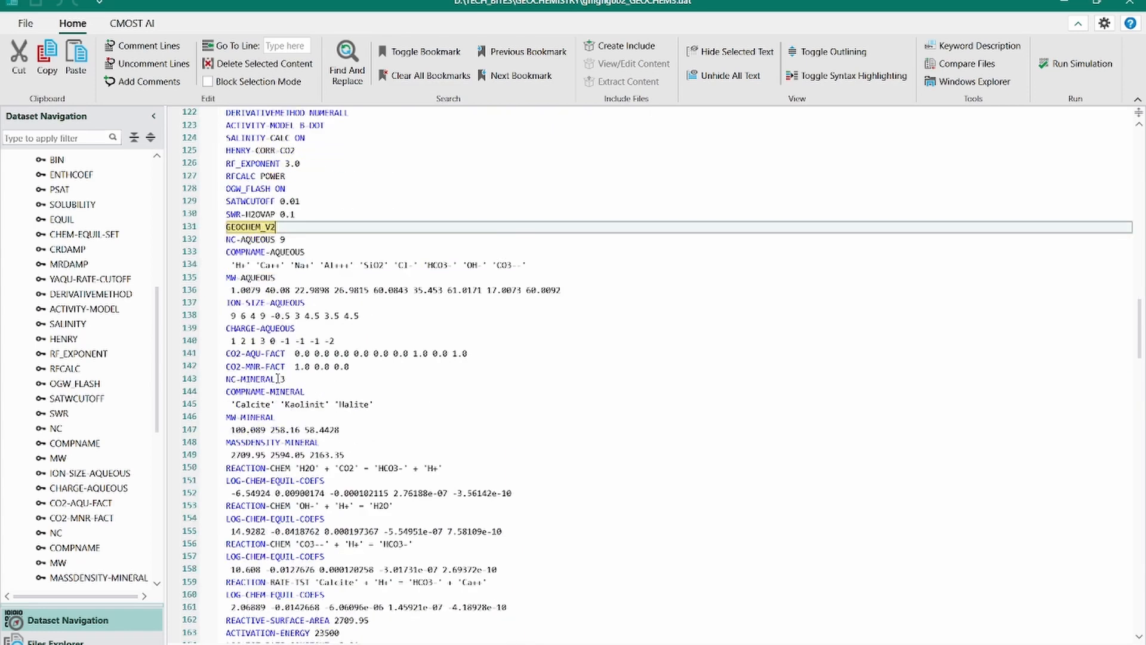
pyautogui.scroll(-1, 276, 239)
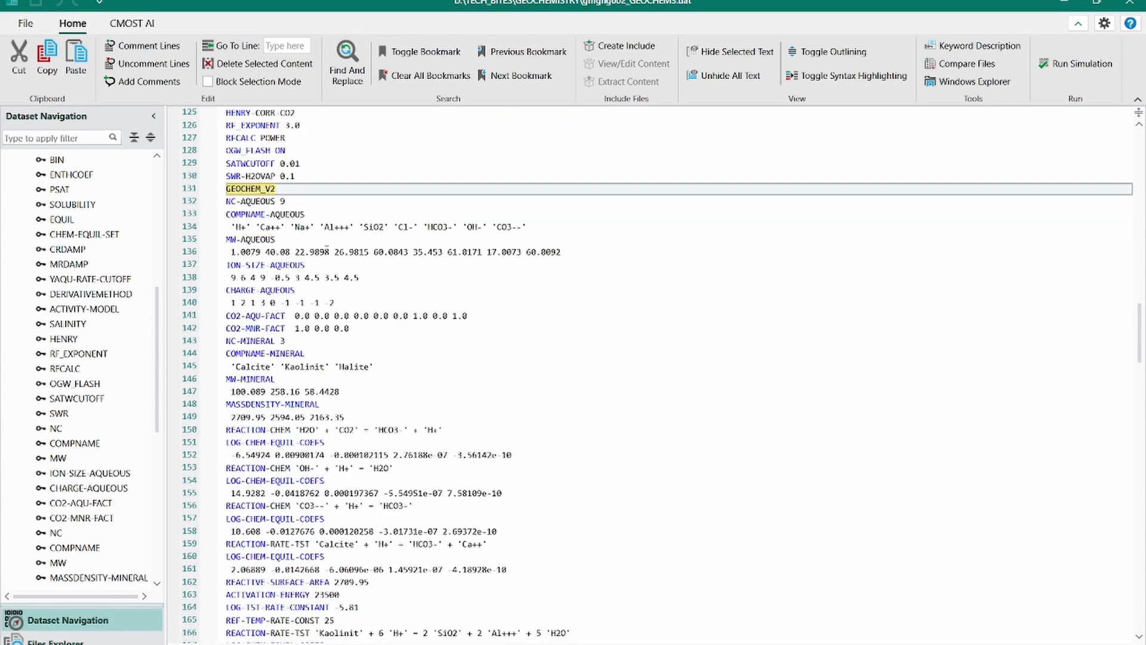
pyautogui.moveTo(227, 189); pyautogui.dragTo(345, 417)
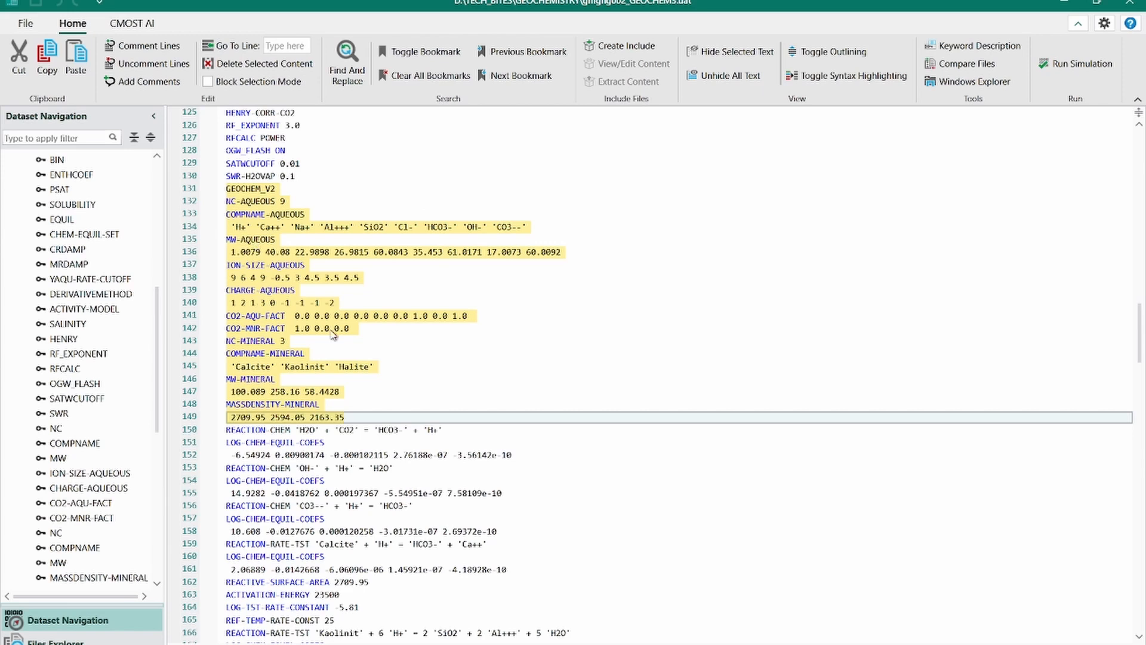
pyautogui.scroll(1, 457, 421)
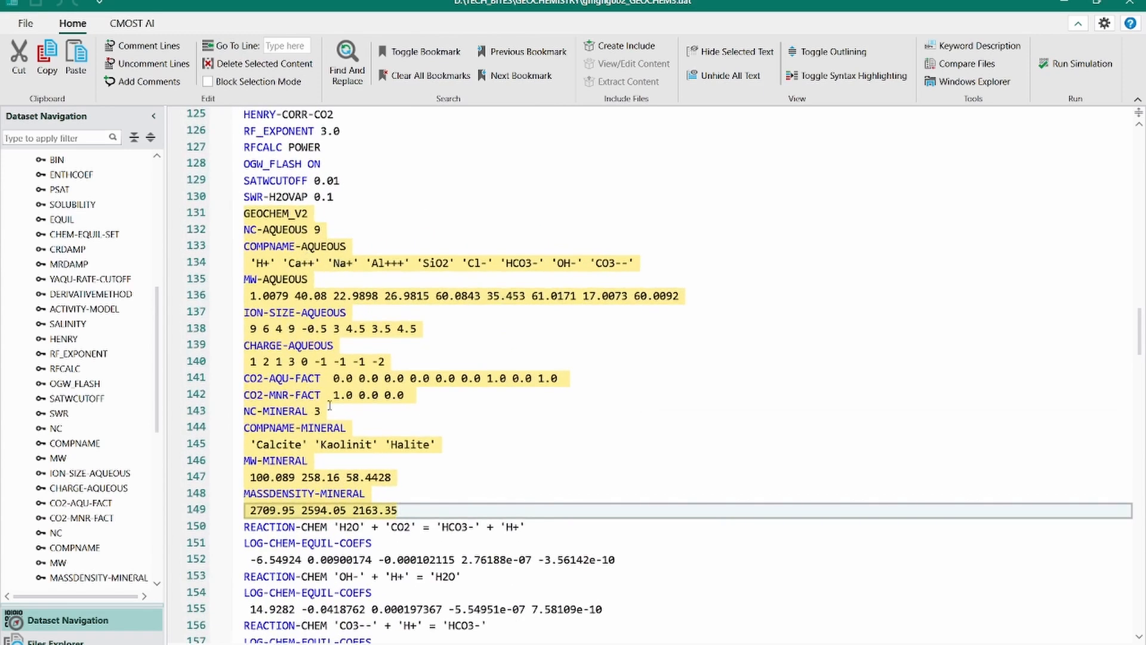
pyautogui.scroll(1, 331, 425)
pyautogui.click(367, 333)
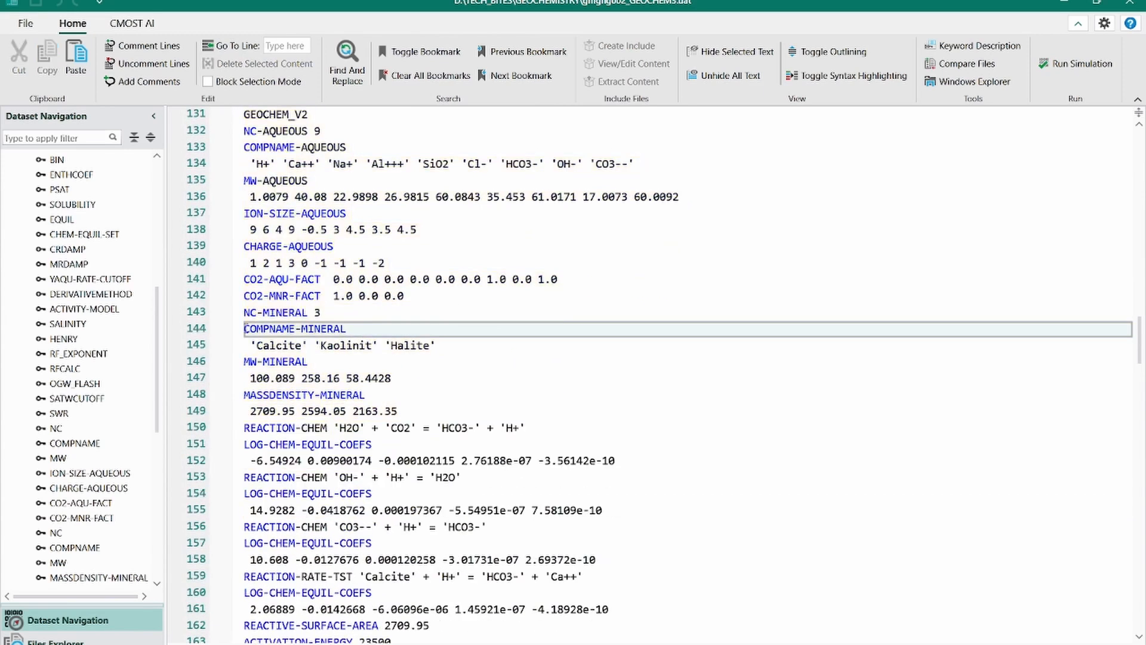
pyautogui.moveTo(245, 328); pyautogui.dragTo(479, 397)
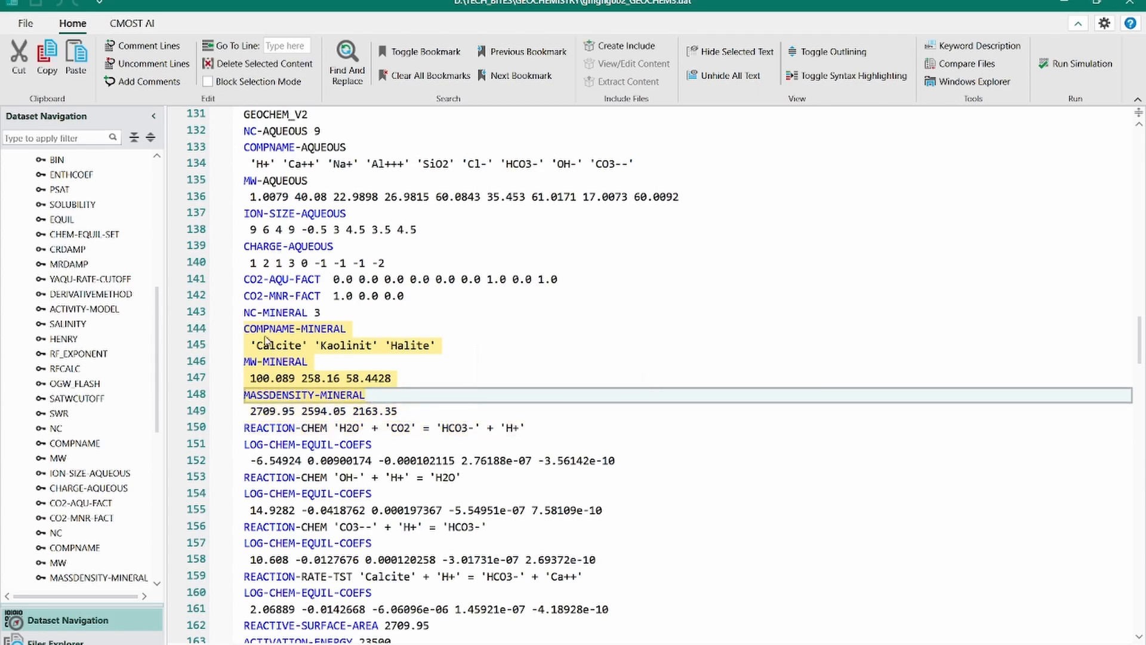
# Examine the chemical reaction, Calcite and Kaolinit rate reaction, and Halite equilibrium reaction keywords with their coefficients
pyautogui.scroll(-3, 290, 304)
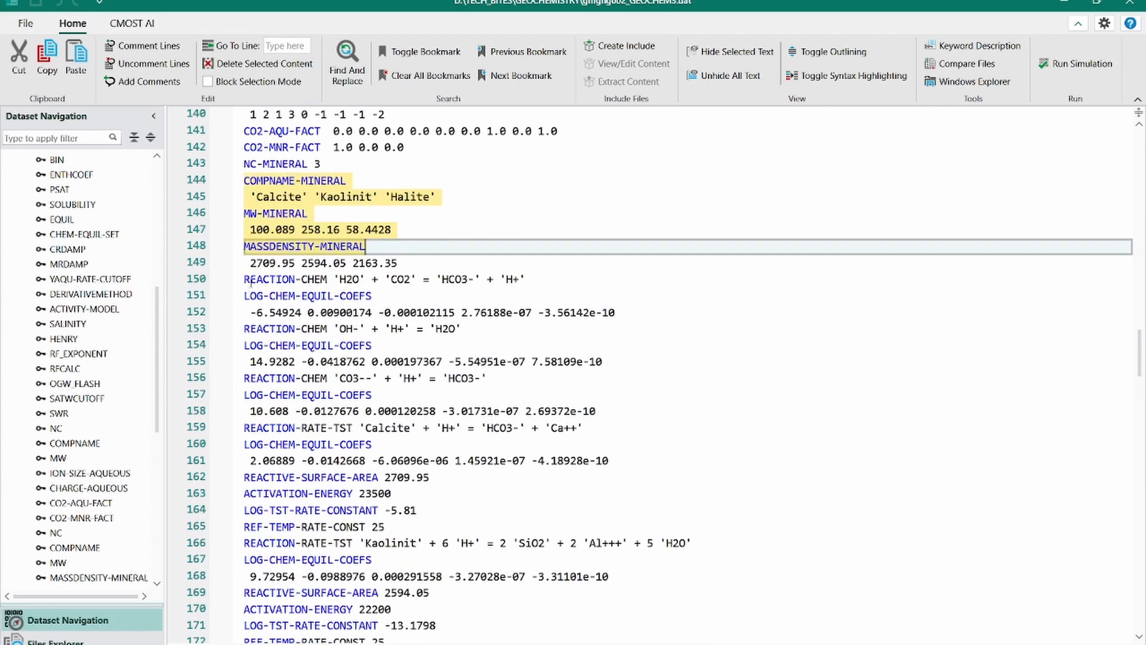
pyautogui.moveTo(245, 279); pyautogui.dragTo(603, 585)
pyautogui.scroll(1, 578, 483)
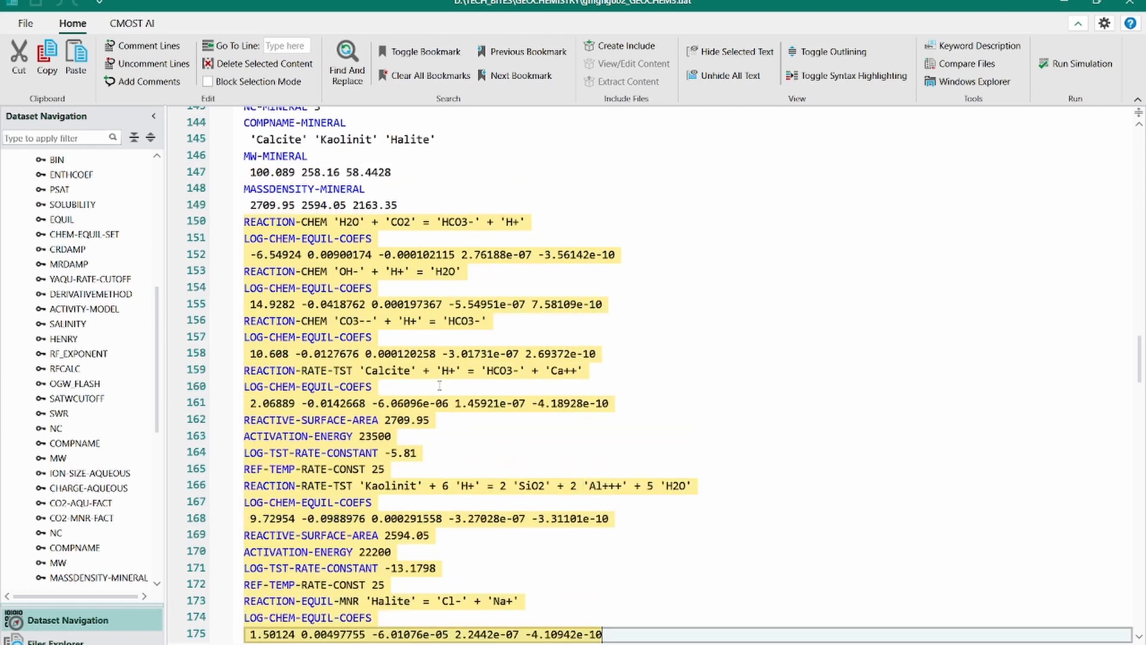
pyautogui.scroll(-1, 439, 385)
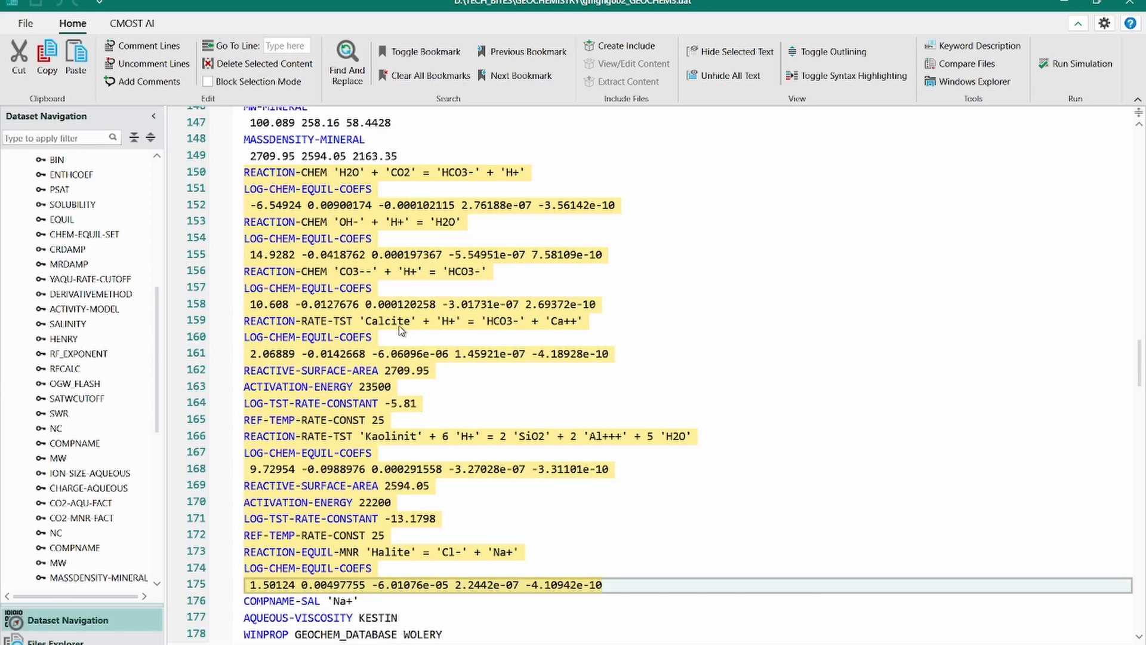
pyautogui.scroll(-1, 391, 452)
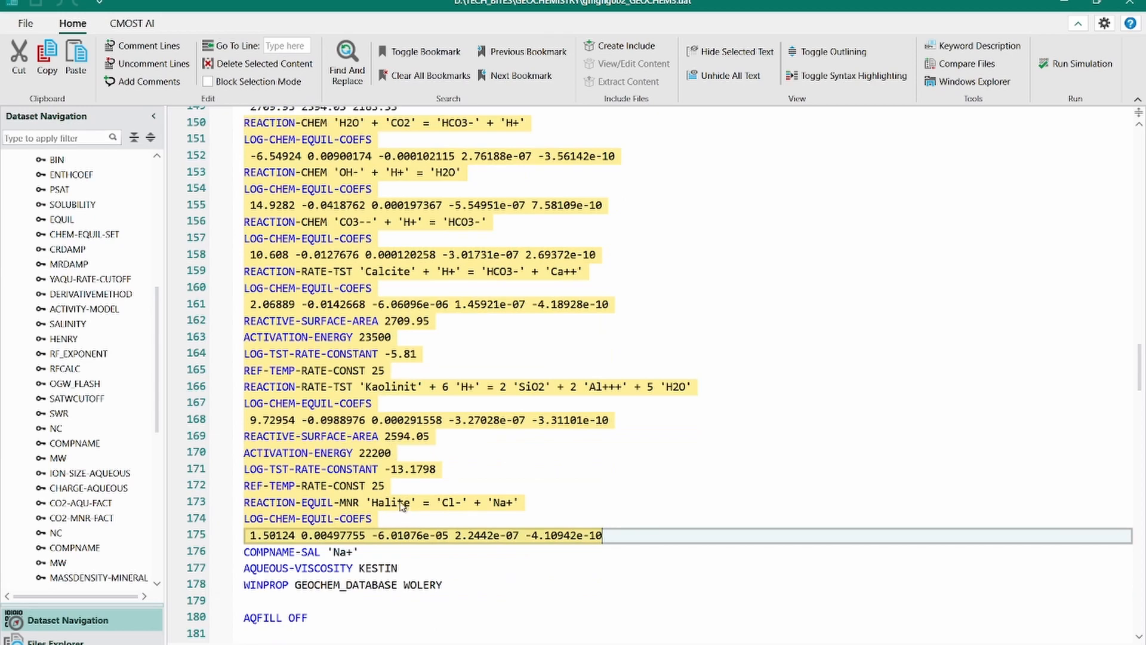
pyautogui.click(340, 503)
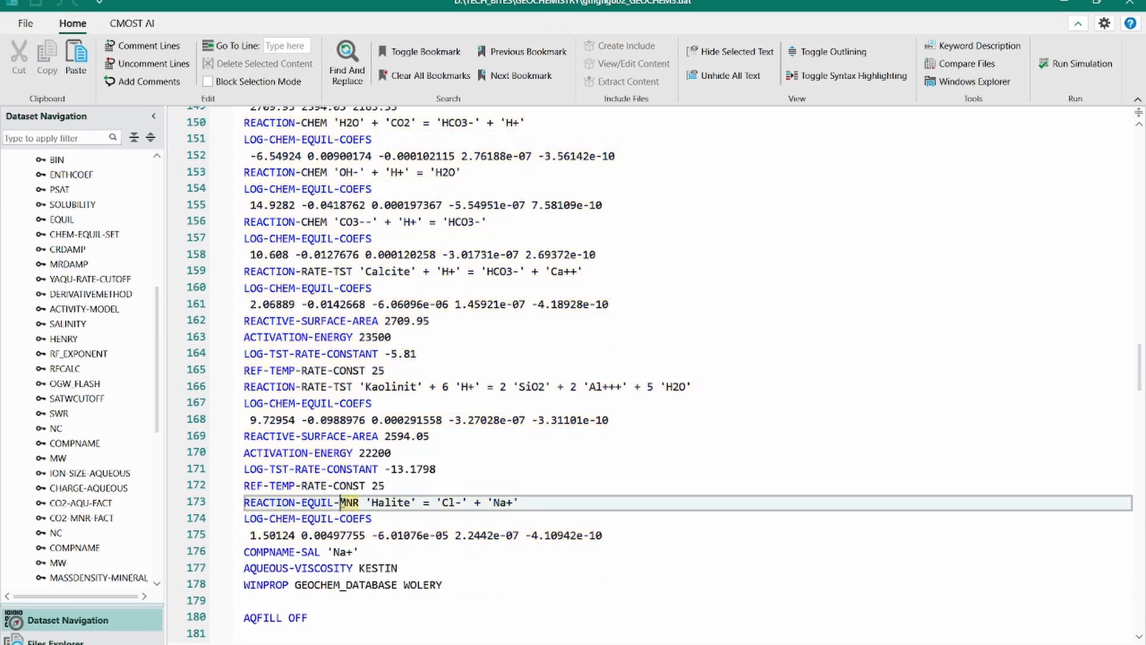
# Highlight the REACTION-EQUIL-MNR keyword of the Halite reaction and leave CEDIT for the CO2 trapping dashboard in Results
pyautogui.moveTo(340, 504); pyautogui.dragTo(245, 504)
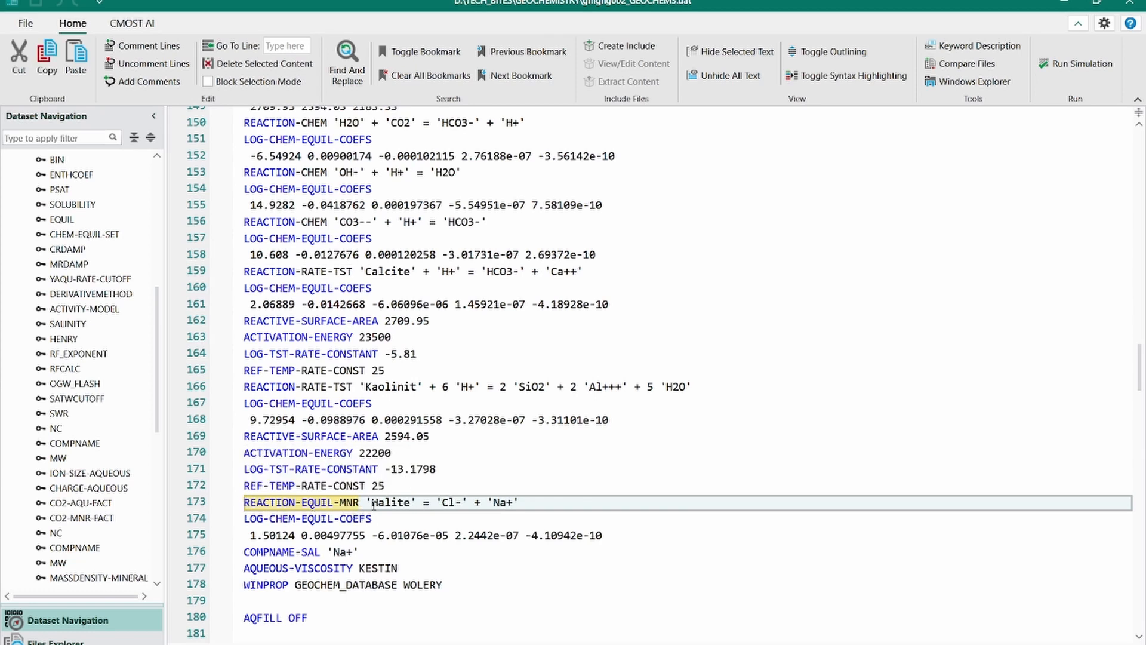
pyautogui.click(437, 491)
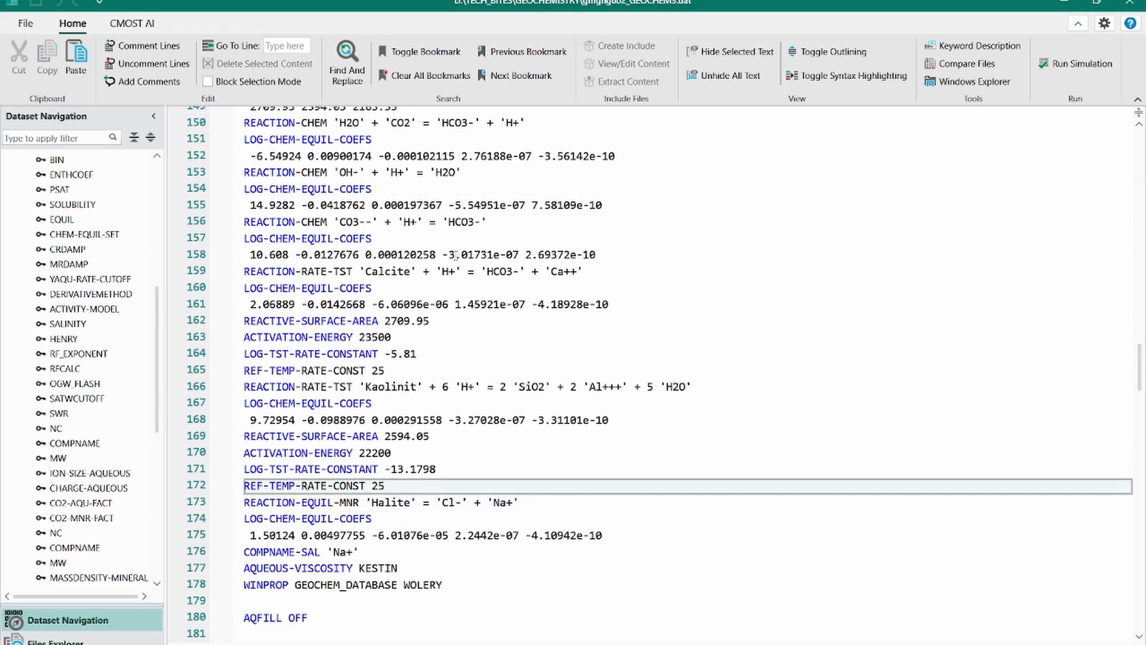
pyautogui.click(1100, 5)
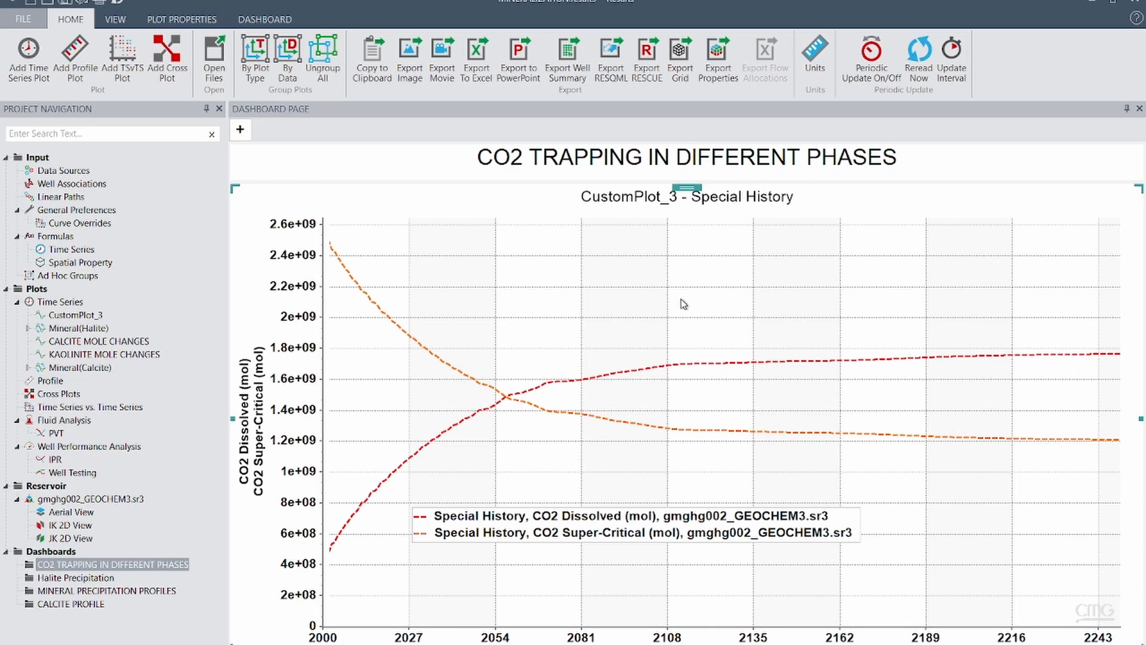
# Inspect the CO2 Dissolved and Super-Critical curves and add the CO2 Mineral and CO2 Aqueous Ions curves to the CO2 trapping plot
pyautogui.moveTo(724, 370)
pyautogui.moveTo(653, 362)
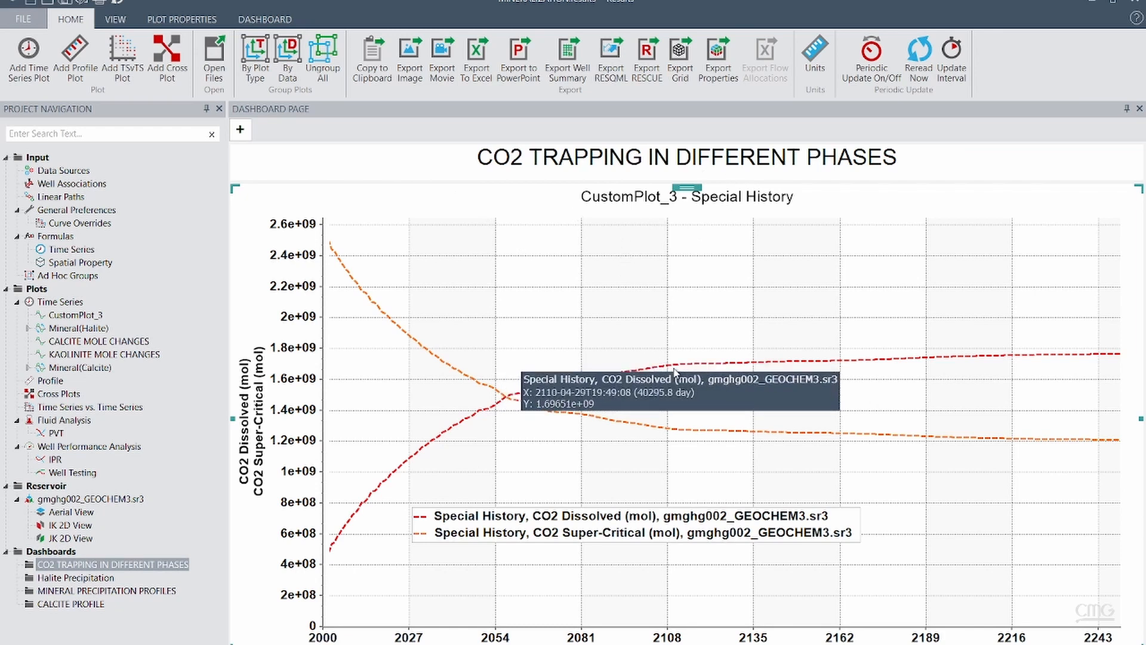
pyautogui.moveTo(672, 434)
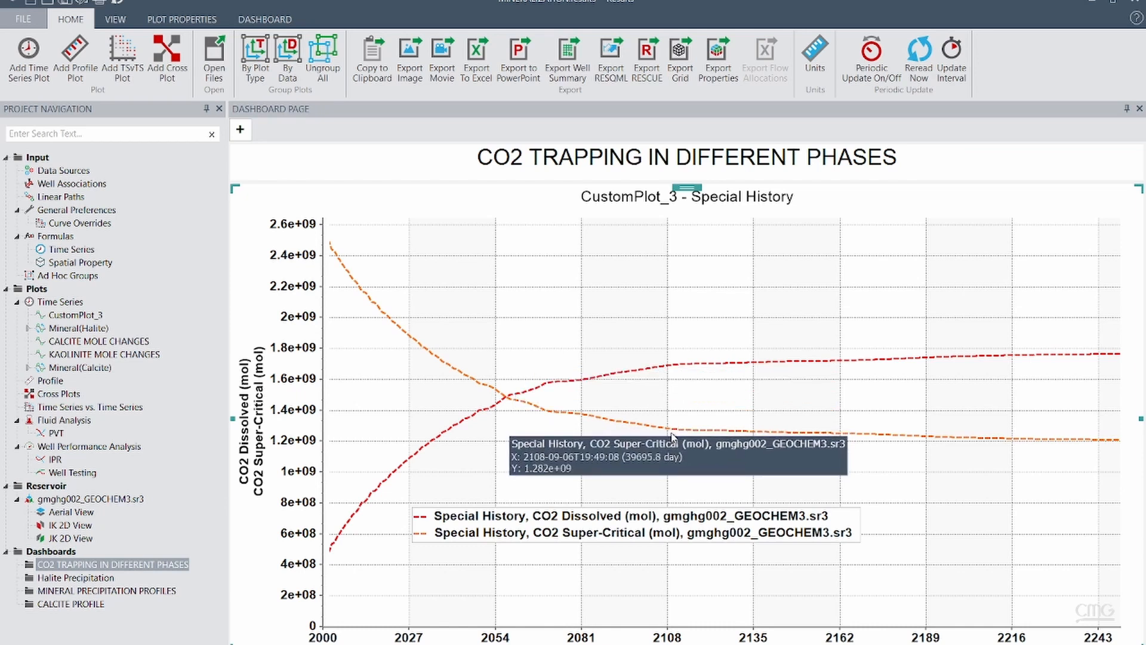
pyautogui.moveTo(477, 410)
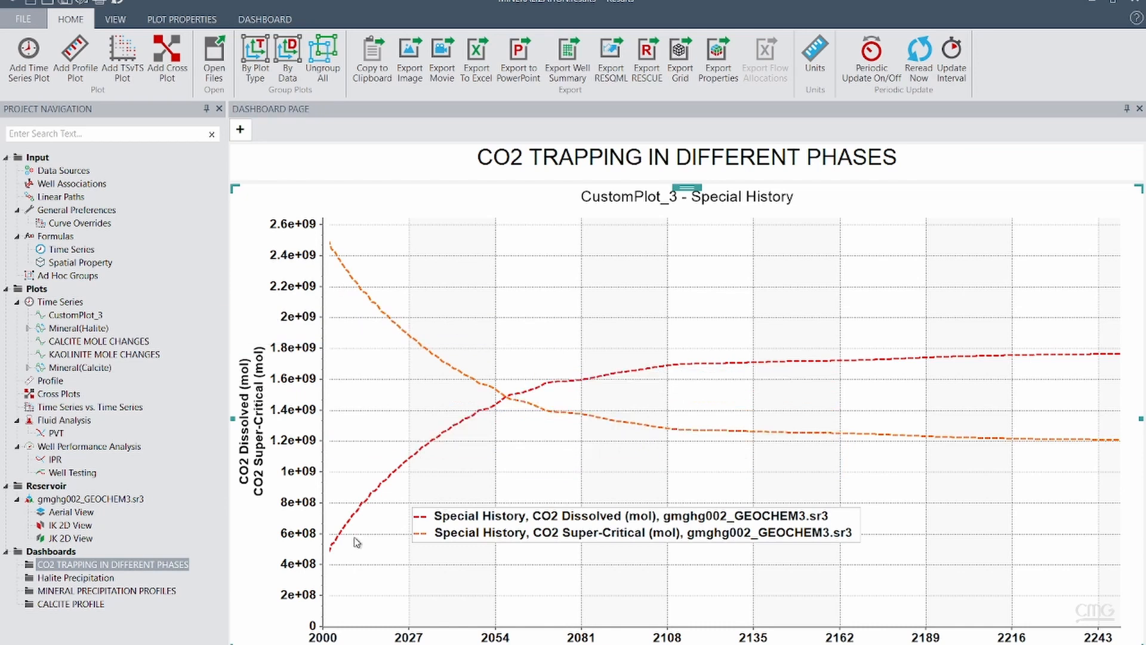
pyautogui.moveTo(330, 545)
pyautogui.moveTo(592, 522)
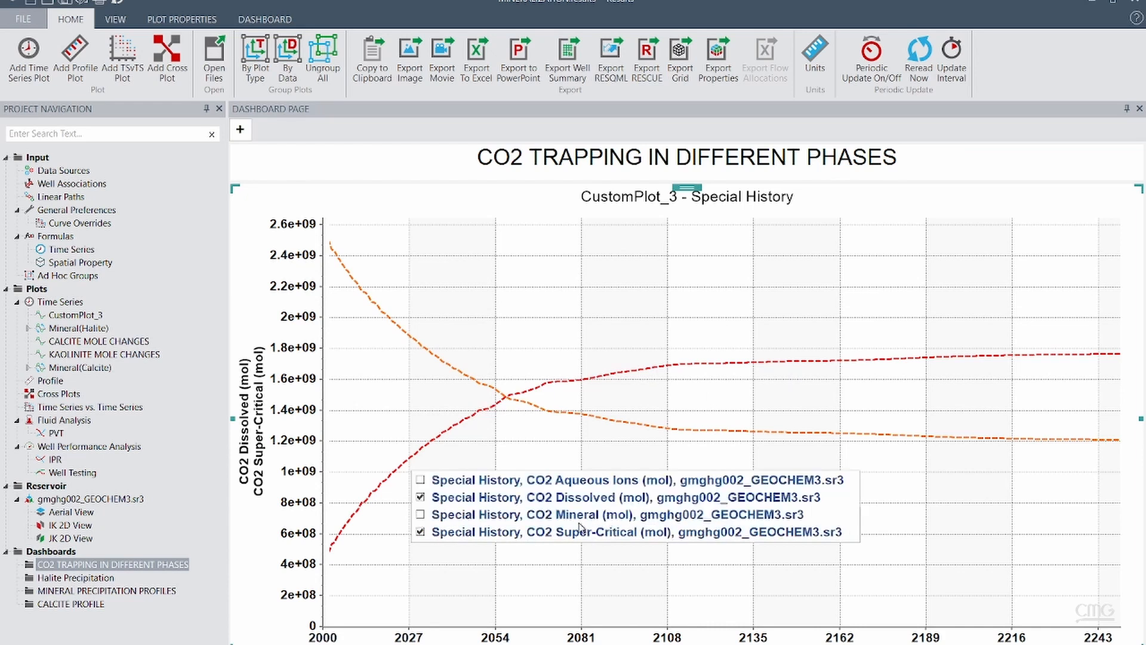
pyautogui.click(421, 515)
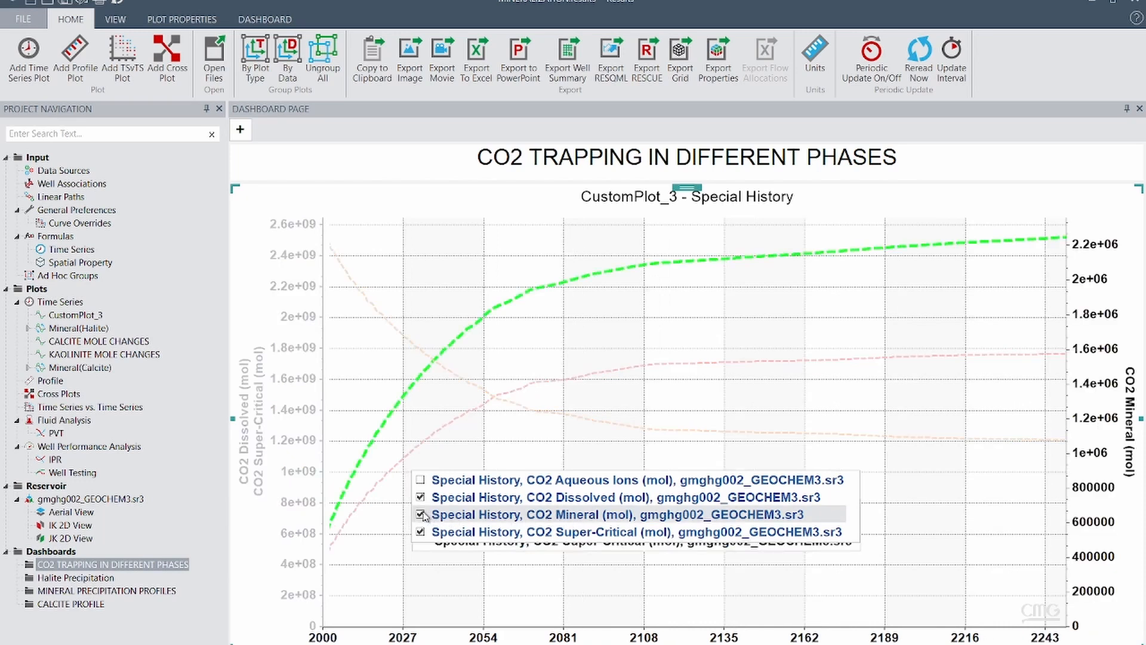
pyautogui.click(421, 480)
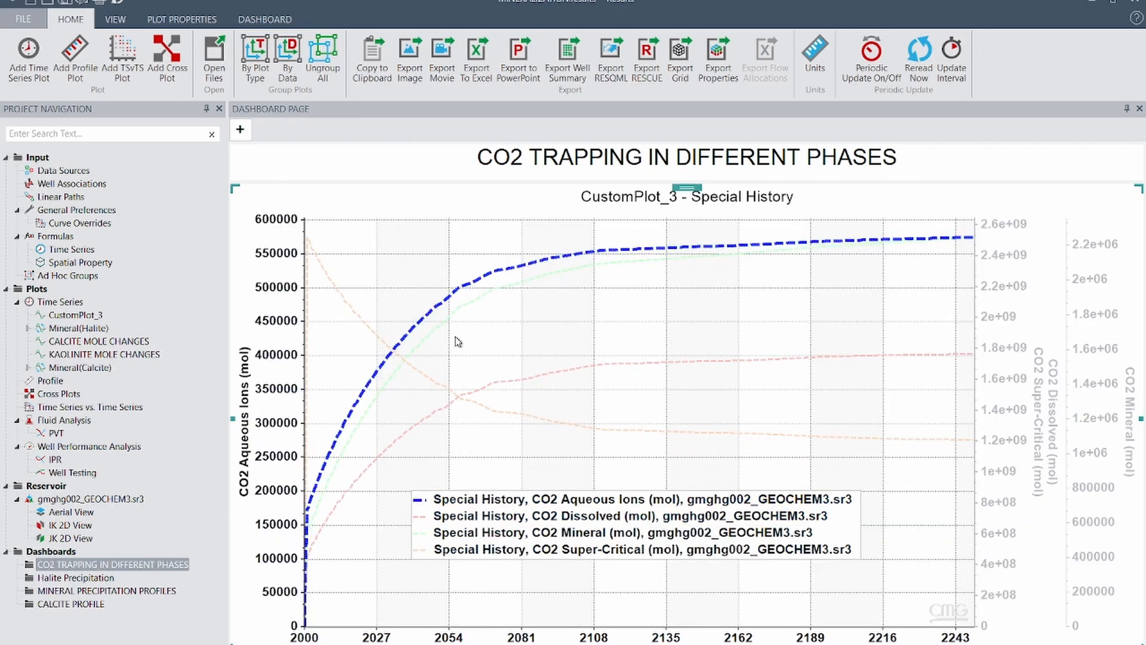
pyautogui.moveTo(466, 309)
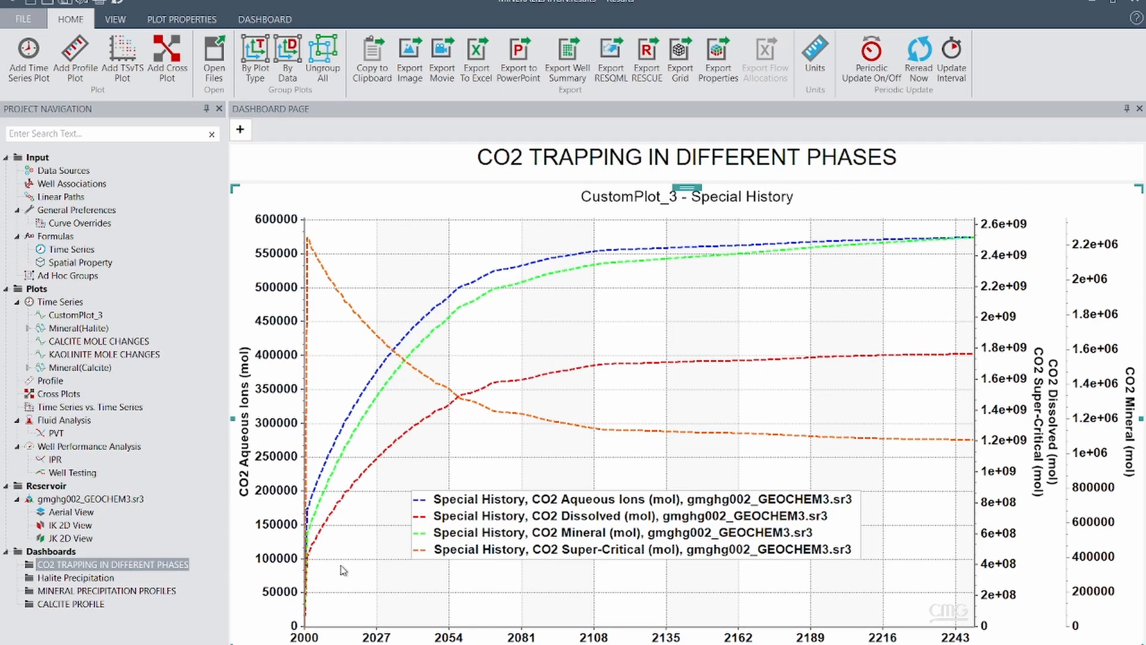
# Review the calcite and kaolinite mole changes in the MINERAL PRECIPITATION PROFILES dashboard and open the CALCITE PROFILE dashboard
pyautogui.click(131, 594)
pyautogui.click(568, 386)
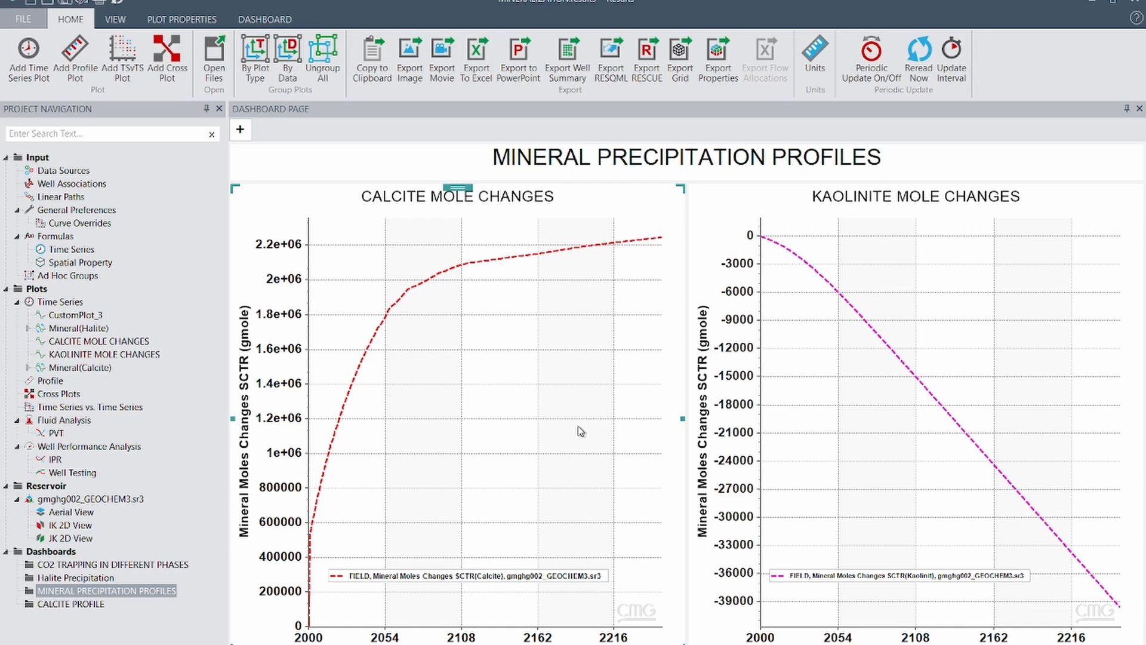
pyautogui.click(835, 370)
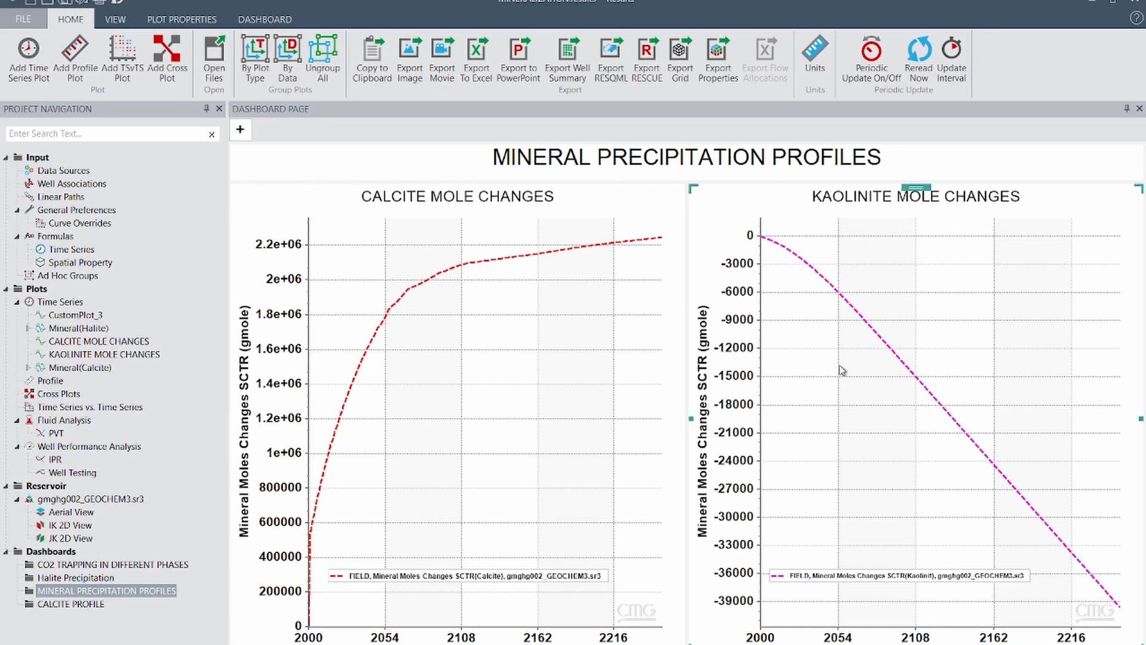
pyautogui.click(529, 419)
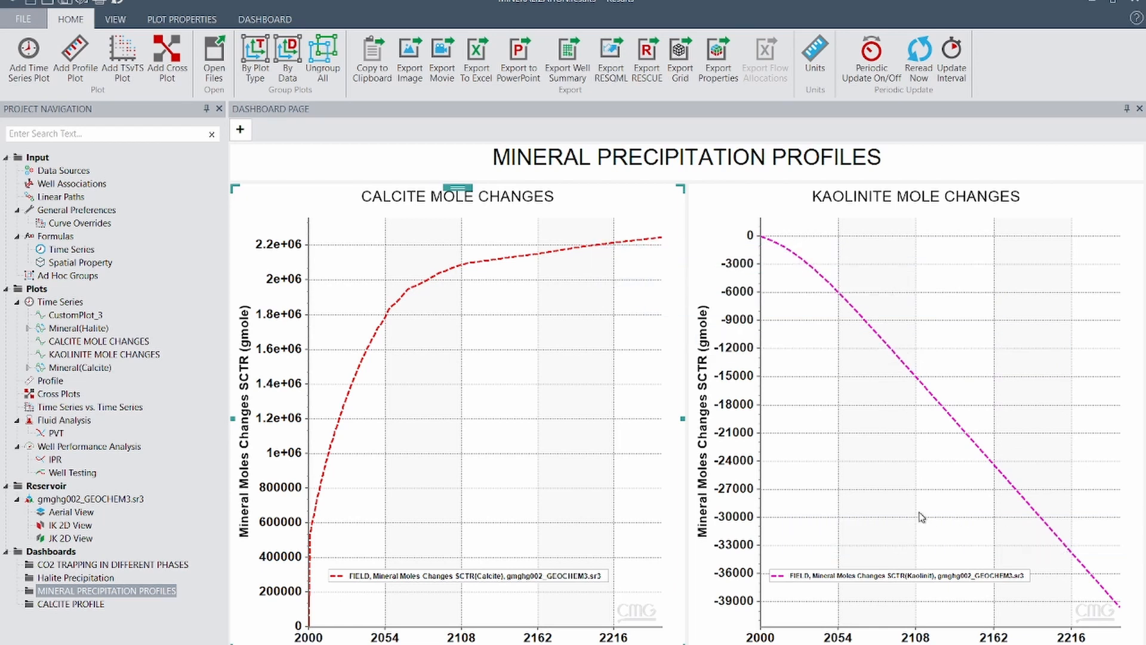
pyautogui.click(91, 605)
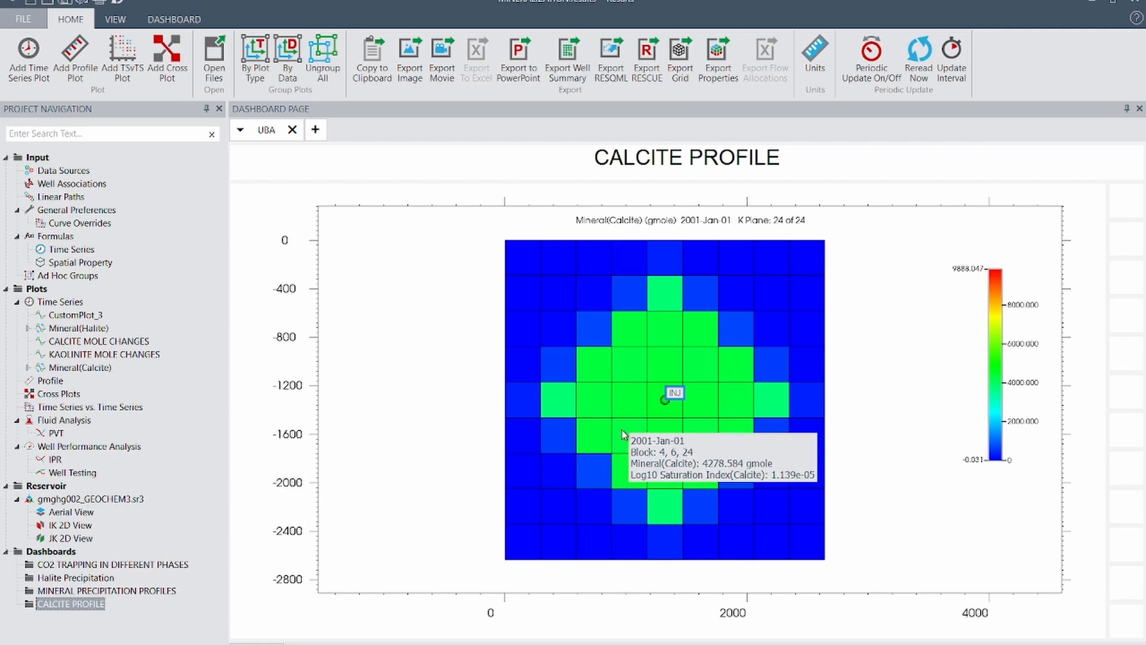
# In the Halite Precipitation dashboard, reduce the blocks around well INJ in the 3D view's Well Slab filter to isolate the near-well column
pyautogui.click(69, 578)
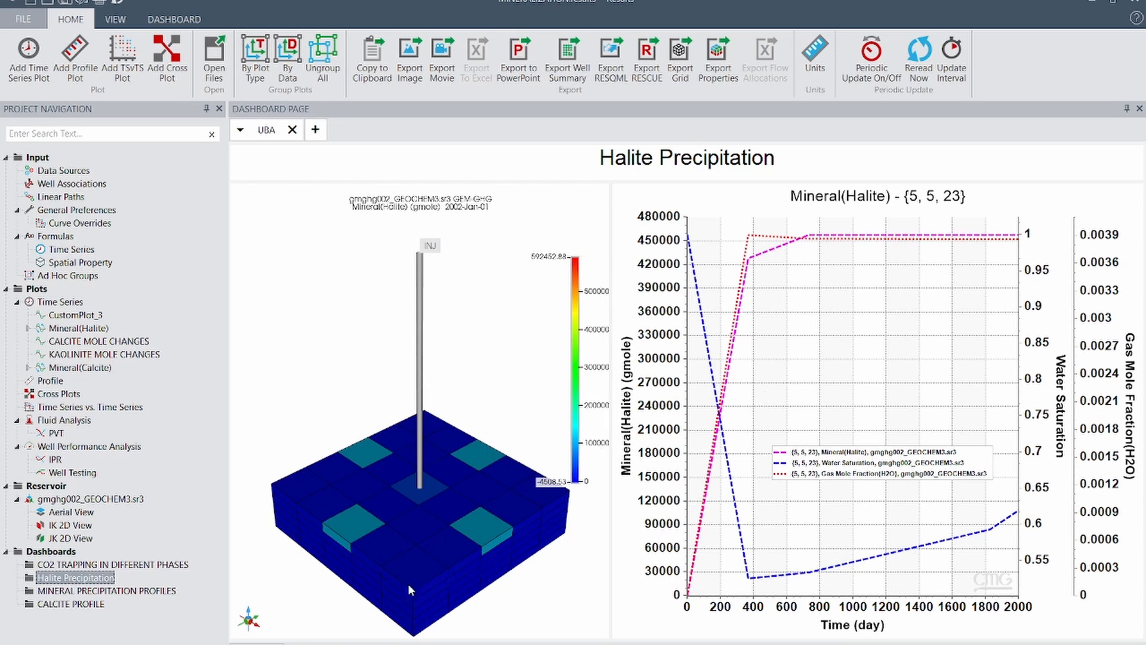
pyautogui.click(277, 619)
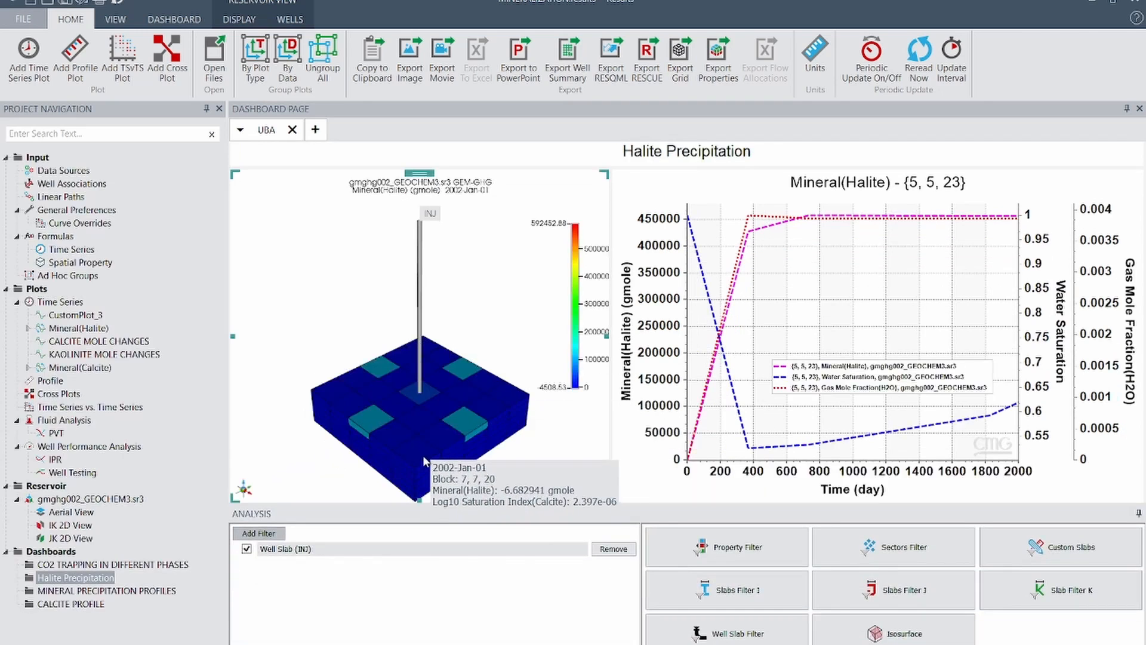
pyautogui.click(720, 628)
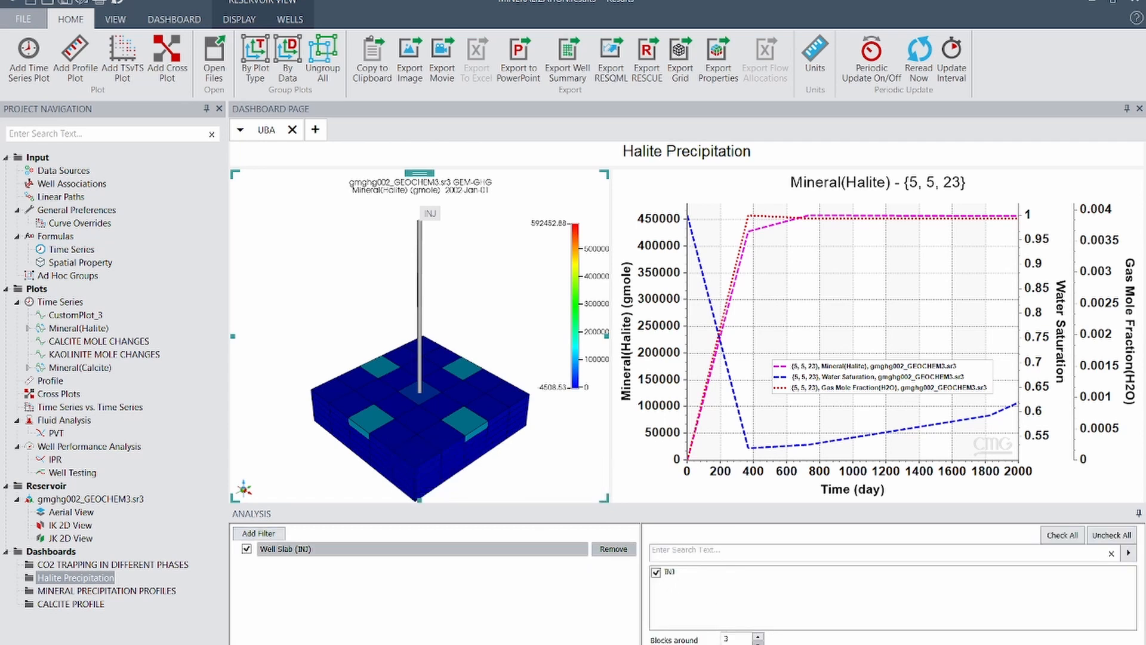
pyautogui.click(758, 643)
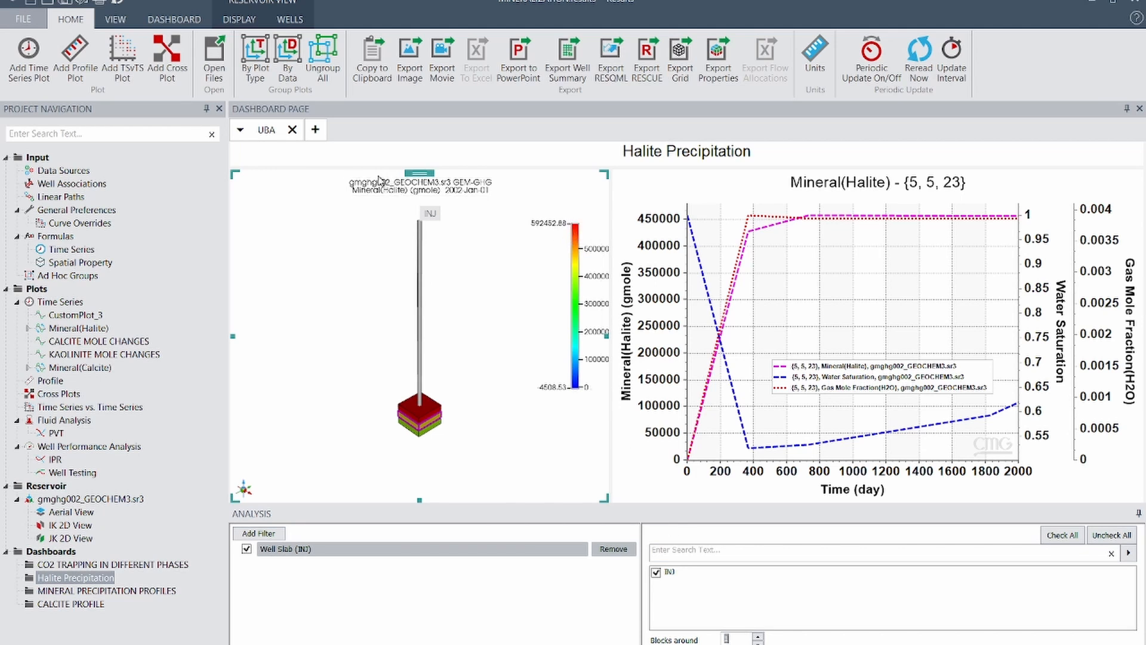
pyautogui.moveTo(433, 424)
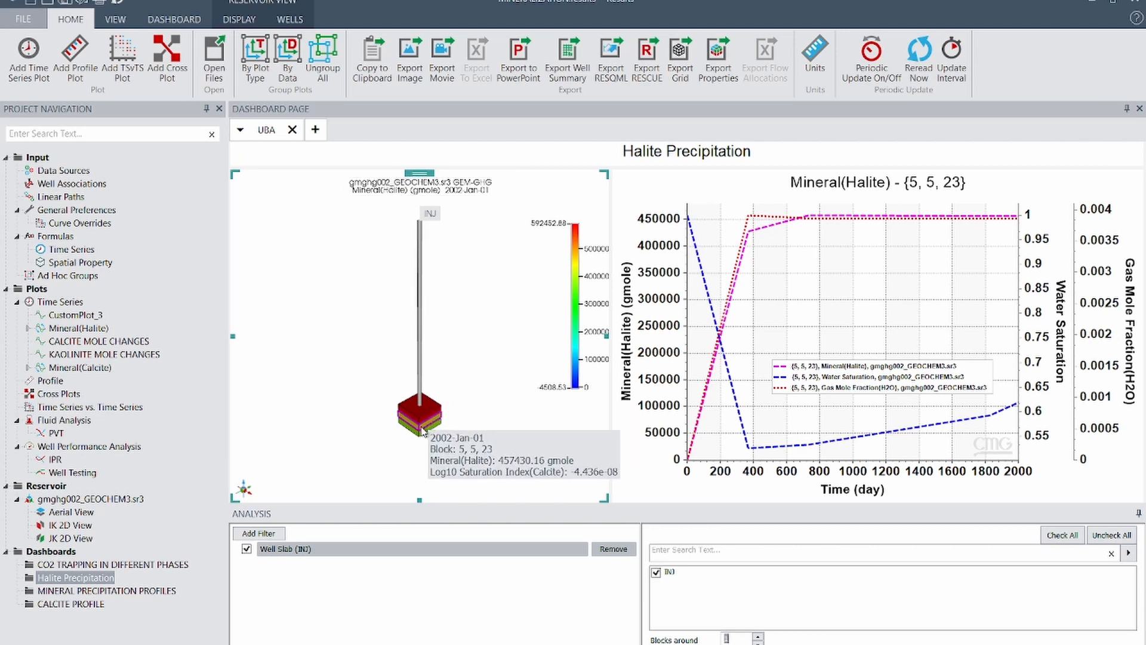
# Hide the Water Saturation and Gas Mole Fraction(H2O) curves in the Mineral(Halite) plot, keeping only the Mineral(Halite) curve
pyautogui.click(859, 311)
pyautogui.moveTo(811, 462)
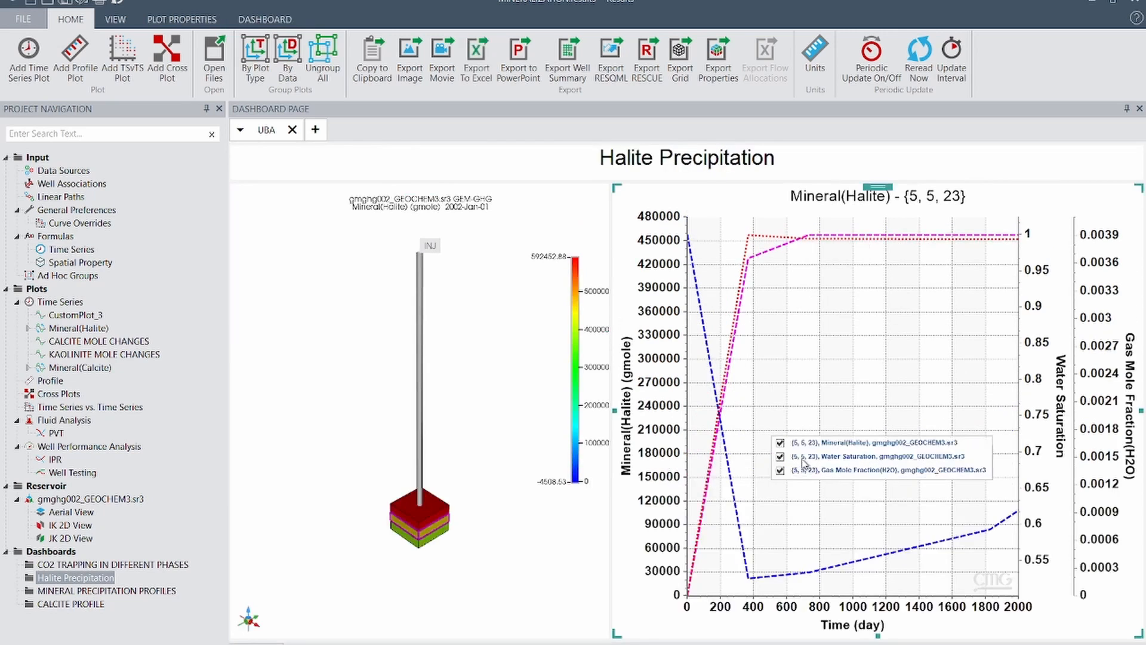
pyautogui.click(781, 457)
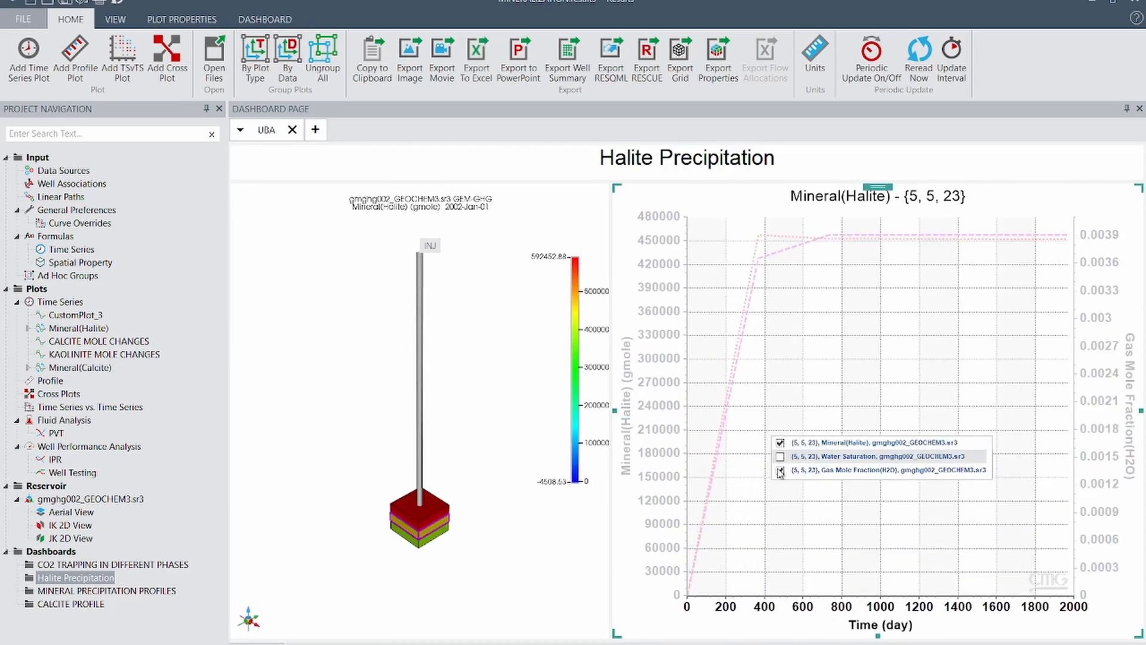
pyautogui.click(780, 470)
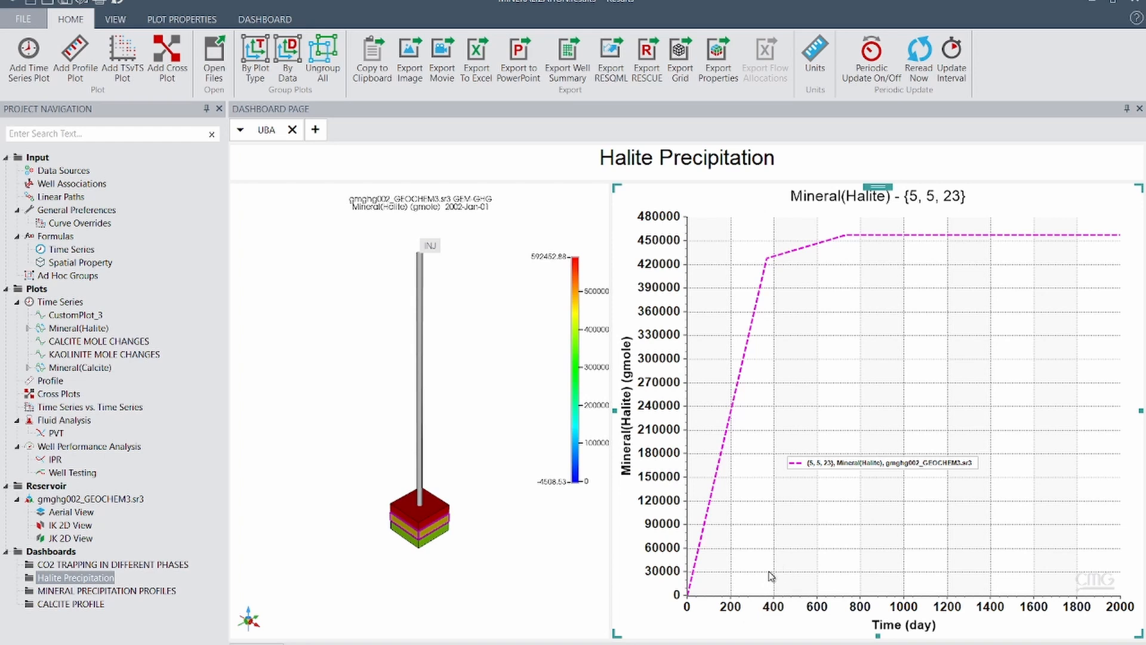
# Show the Water Saturation and Gas Mole Fraction(H2O) curves again in the Mineral(Halite) plot for block {5, 5, 23}
pyautogui.moveTo(836, 473)
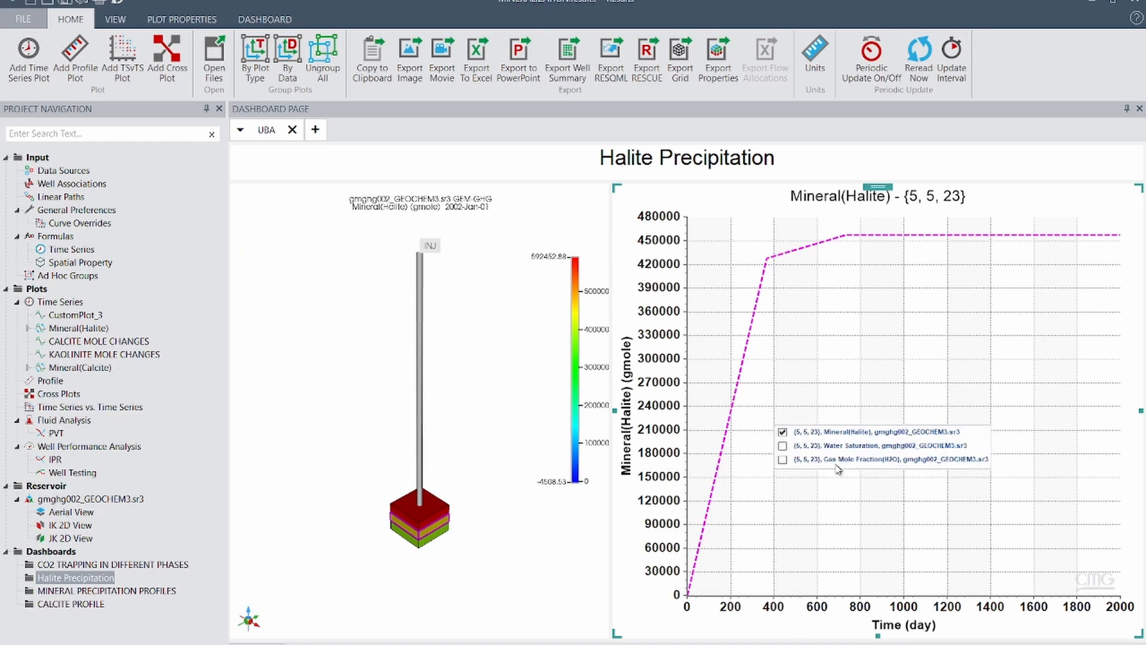
pyautogui.click(782, 446)
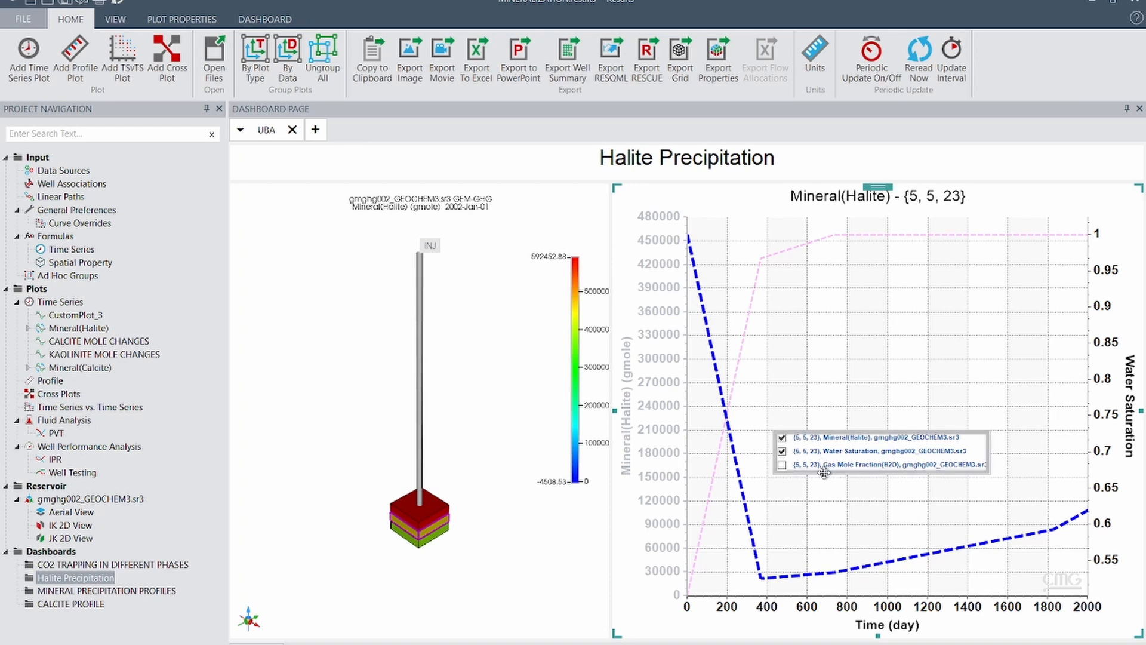
pyautogui.click(782, 466)
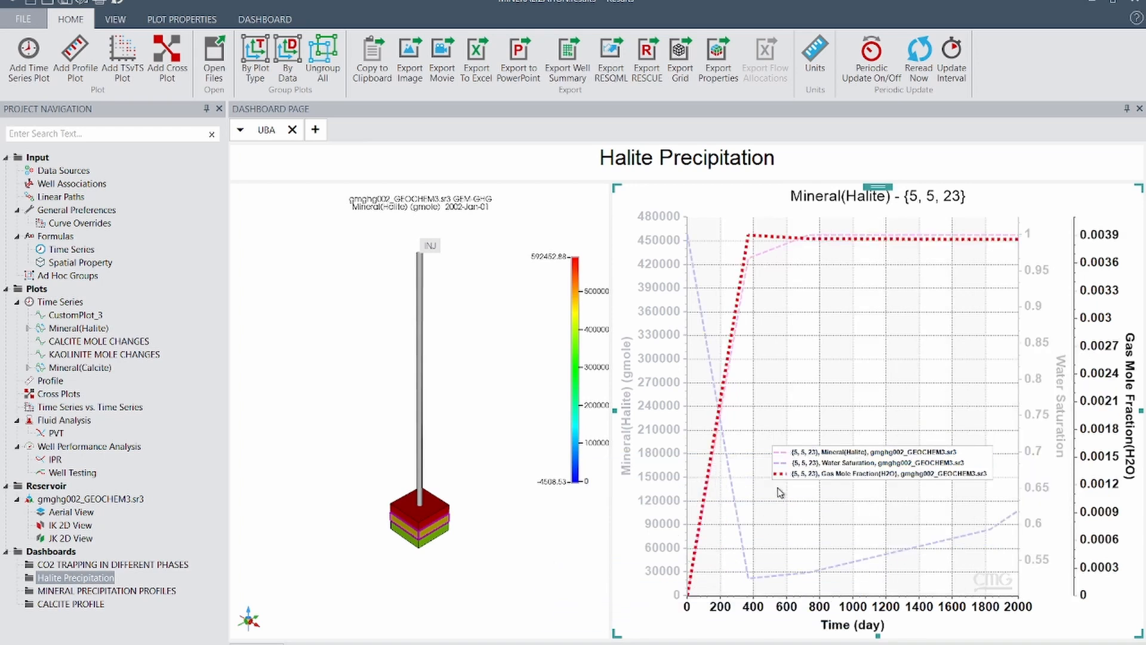
pyautogui.moveTo(790, 475)
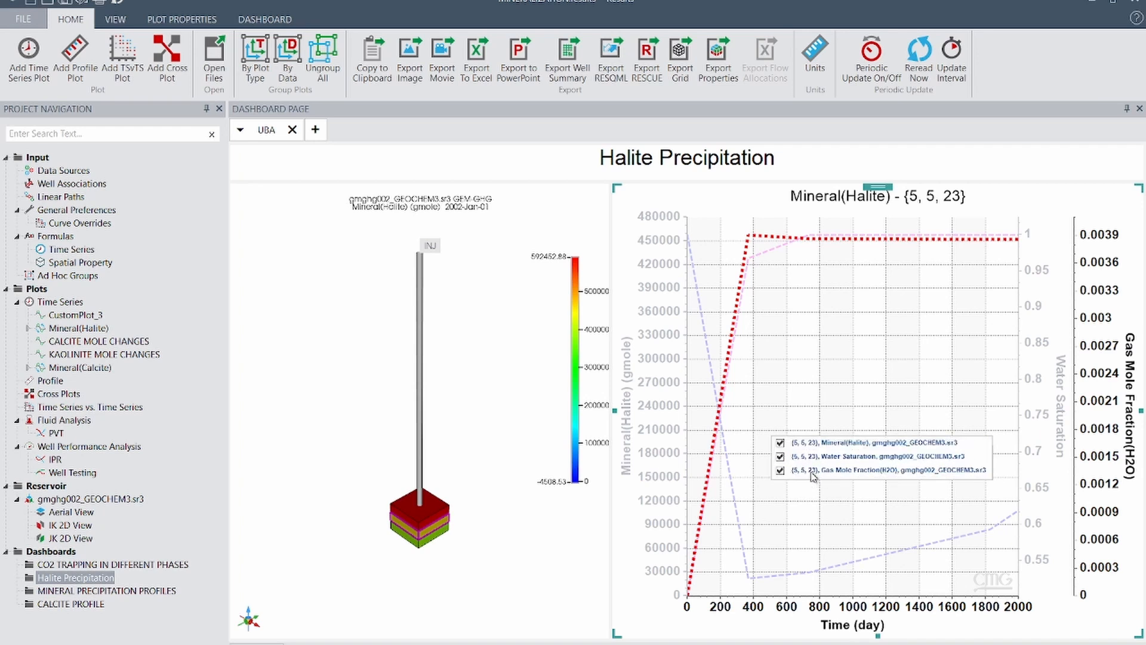